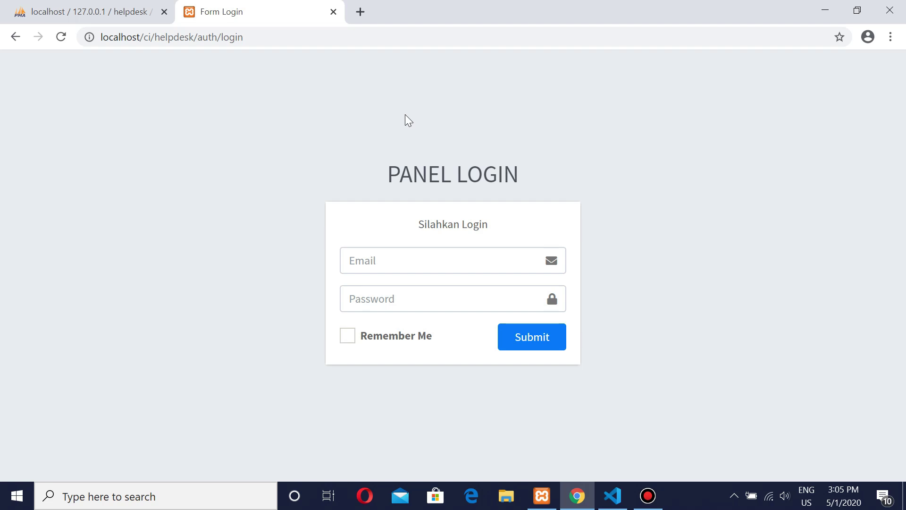
# Step: Sign in with the saved admin email and its password to reach the Dashboard
pyautogui.click(390, 259)
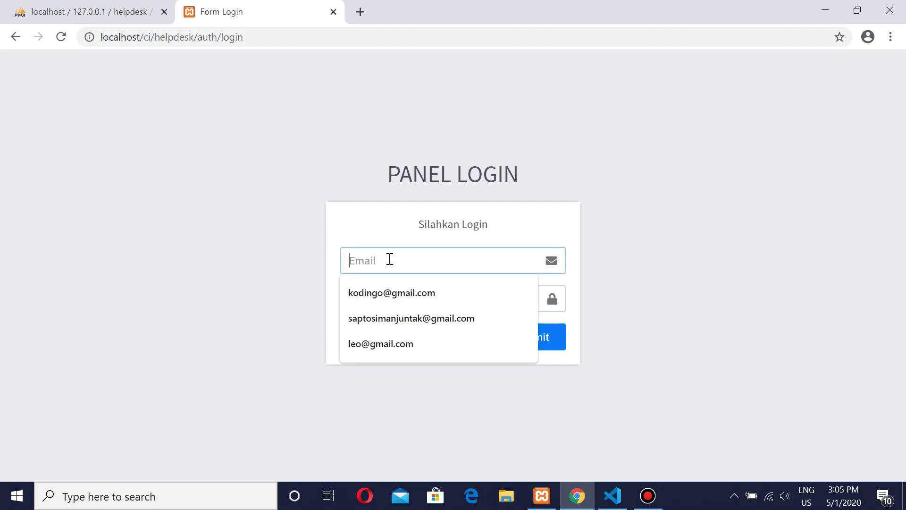
pyautogui.click(384, 293)
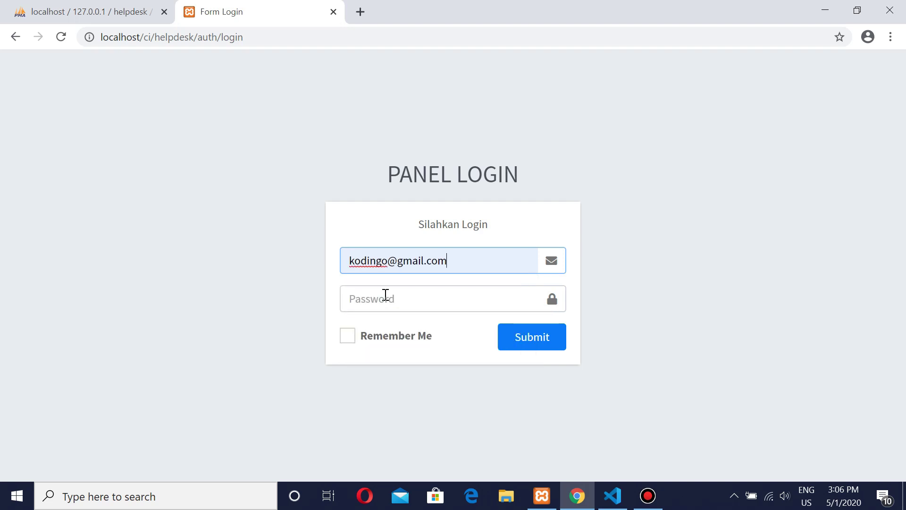
pyautogui.click(383, 304)
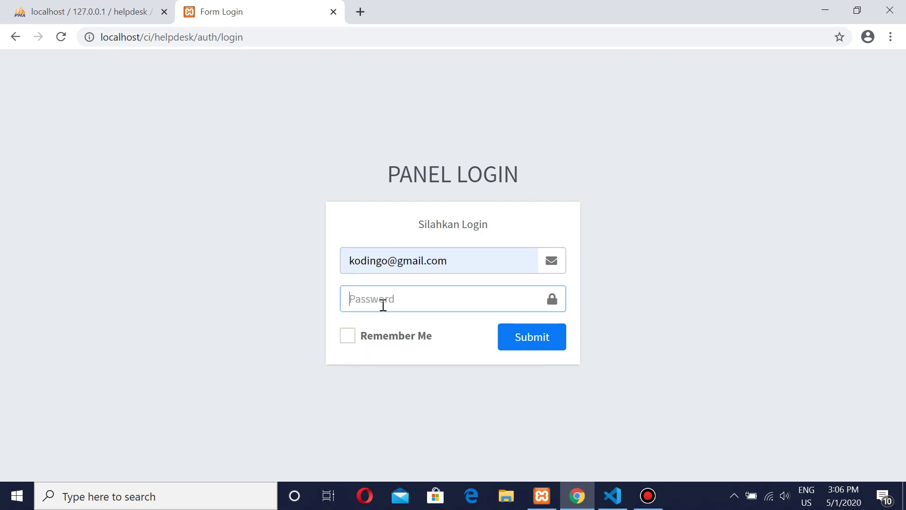
pyautogui.write('12345')
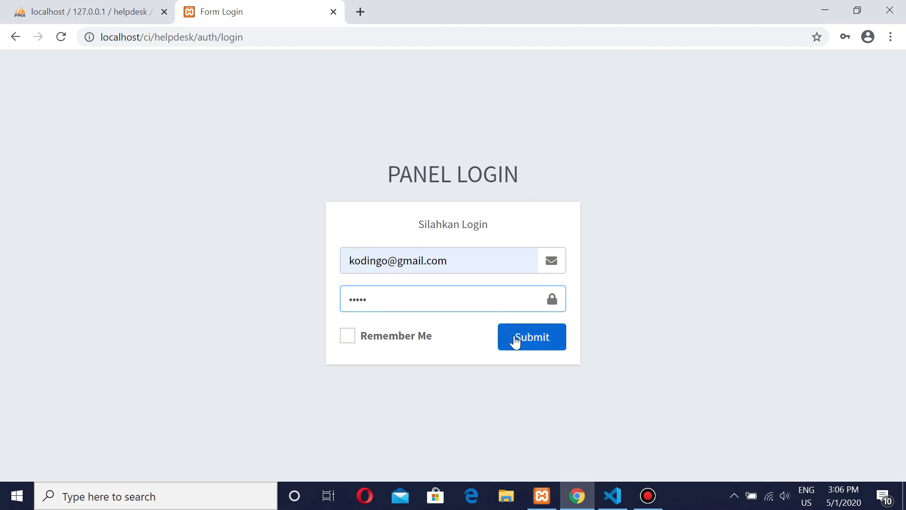
pyautogui.click(515, 341)
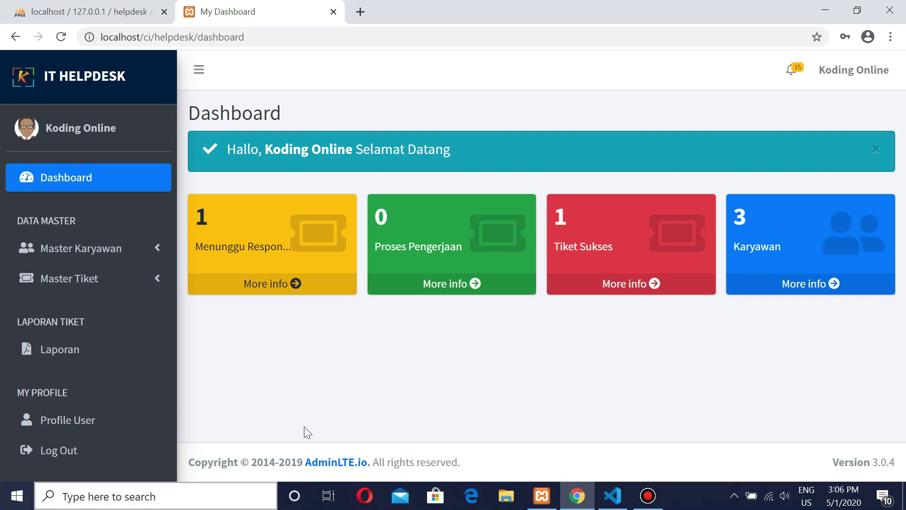
# Step: Browse the Master Karyawan and Master Tiket sections and the Laporan report page
pyautogui.click(112, 258)
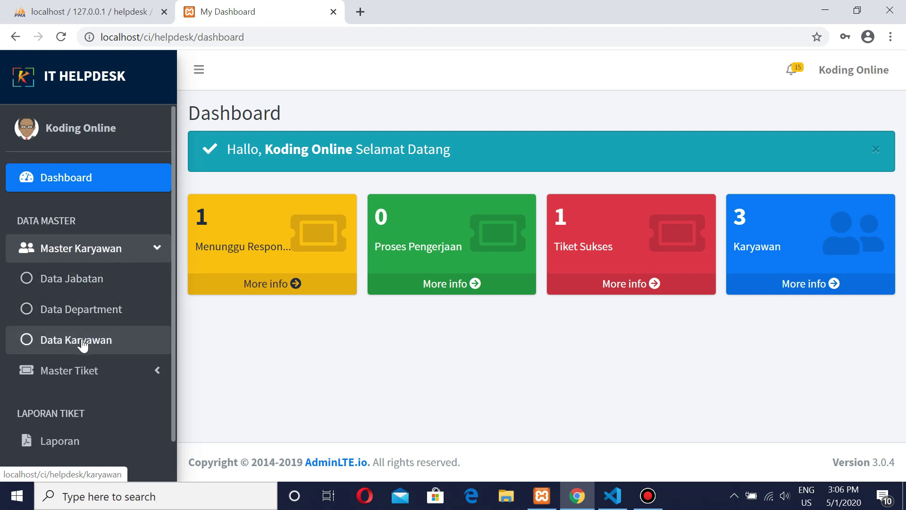
pyautogui.scroll(-2, 115, 263)
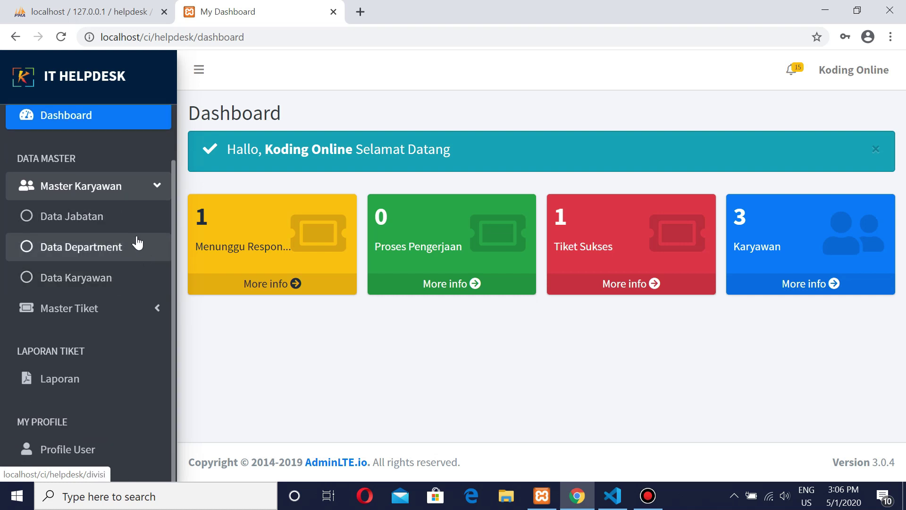
pyautogui.click(78, 311)
pyautogui.scroll(-1, 111, 308)
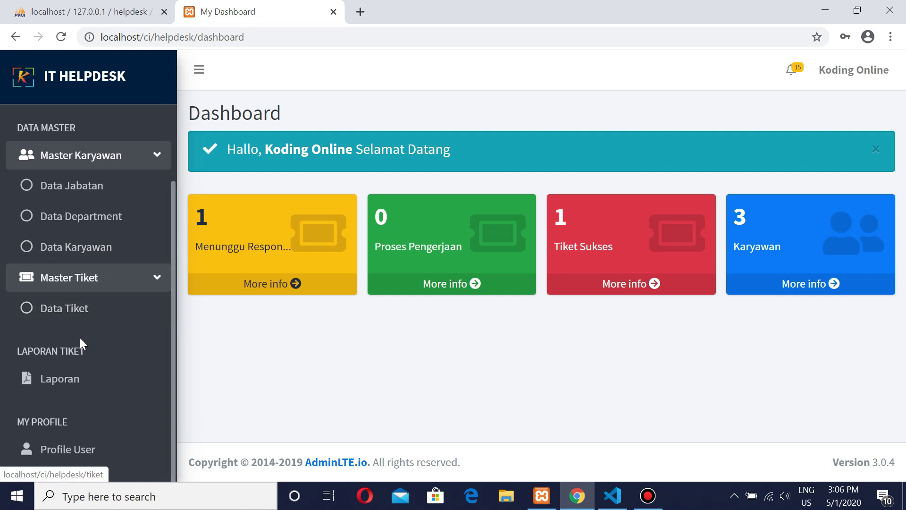
pyautogui.click(66, 388)
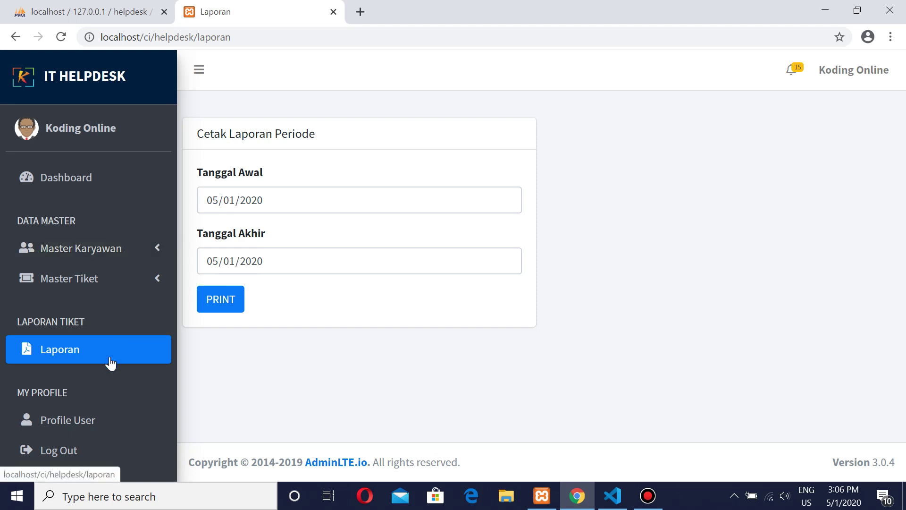
# Step: View the user profile, then open Data Jabatan under Master Karyawan
pyautogui.click(73, 424)
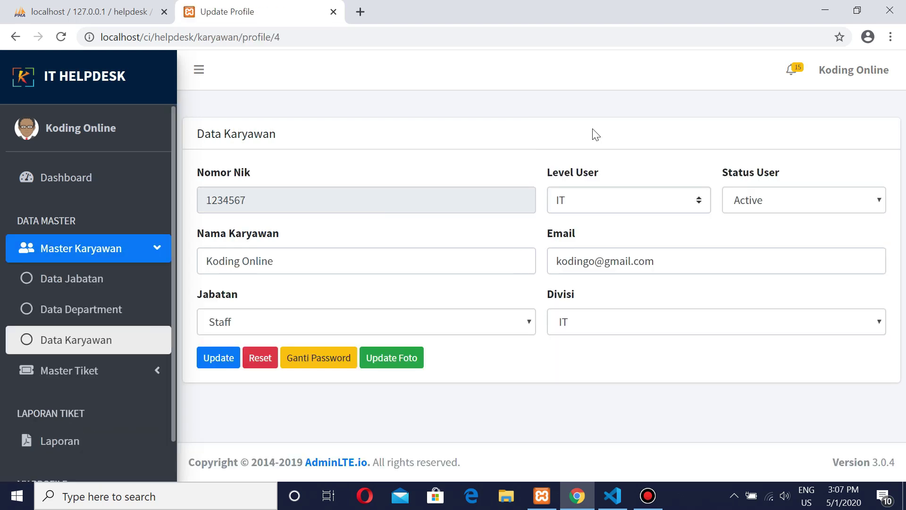
pyautogui.click(68, 257)
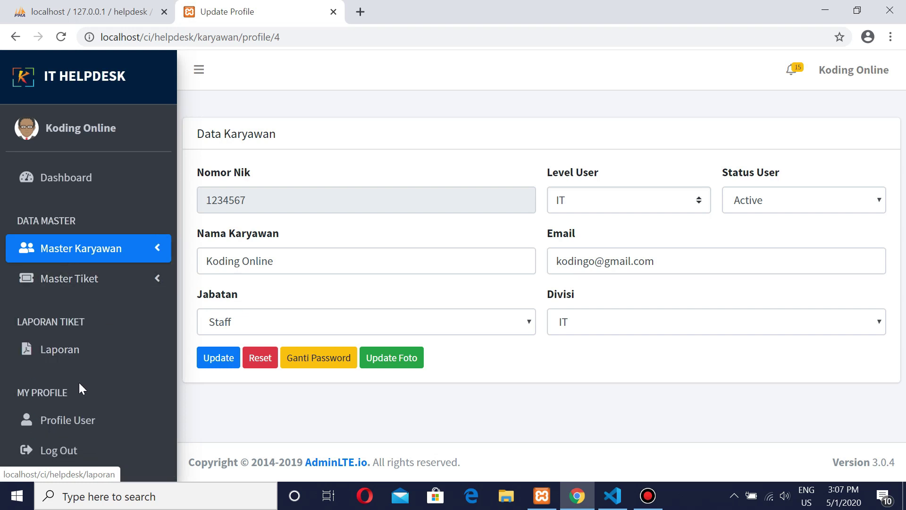
pyautogui.click(77, 249)
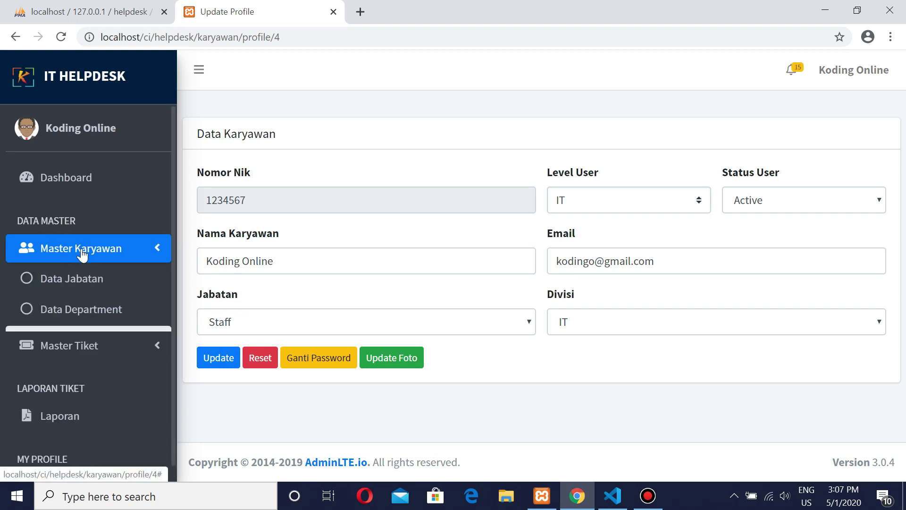
pyautogui.click(73, 282)
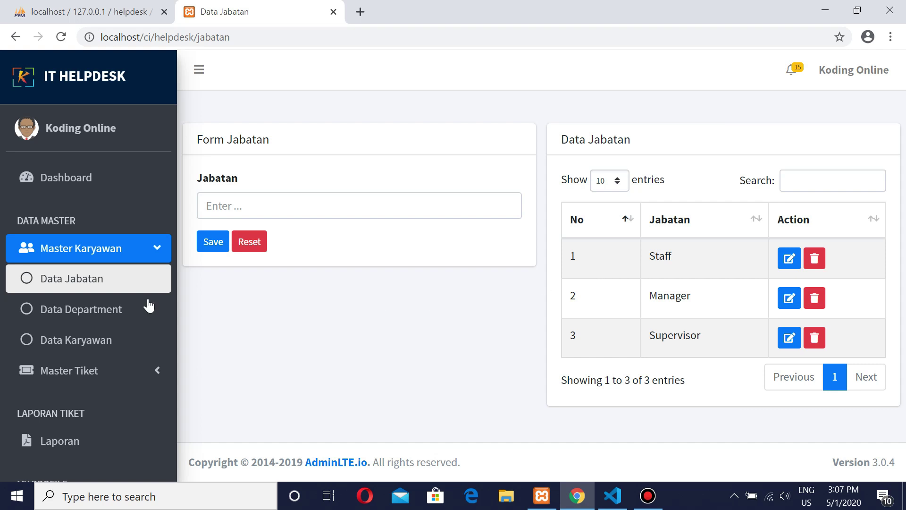
# Step: Look through Data Department, Data Karyawan and Data Tiket, then return to Data Jabatan
pyautogui.click(81, 316)
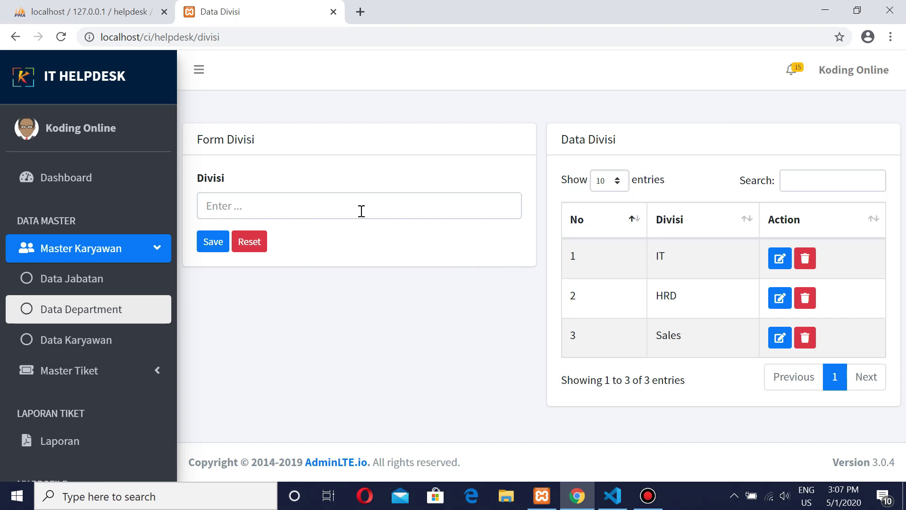
pyautogui.click(147, 338)
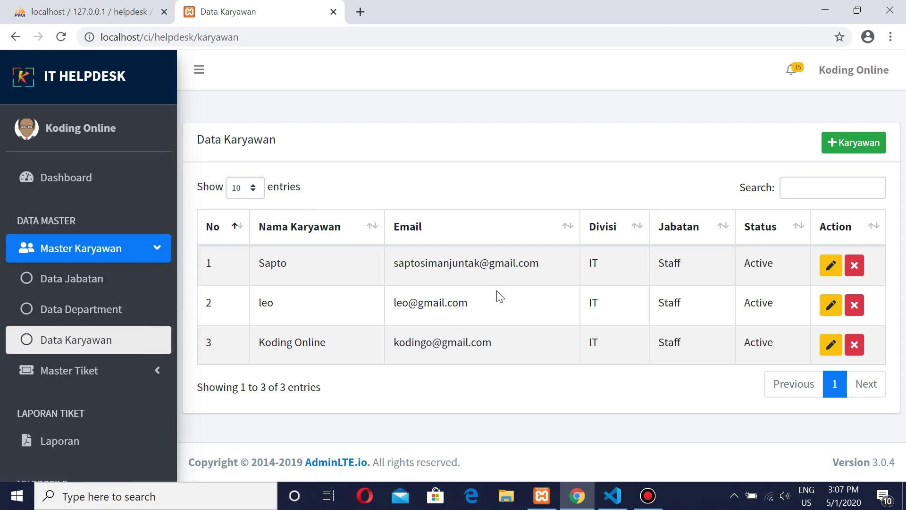
pyautogui.click(70, 376)
pyautogui.click(61, 403)
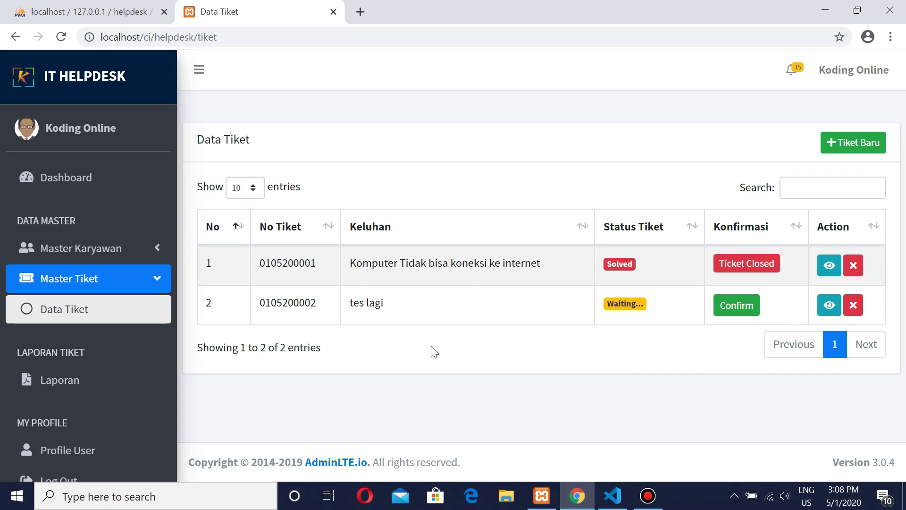
pyautogui.click(84, 255)
pyautogui.click(88, 279)
# Step: Add a new position named Kepala Gudang
pyautogui.click(285, 209)
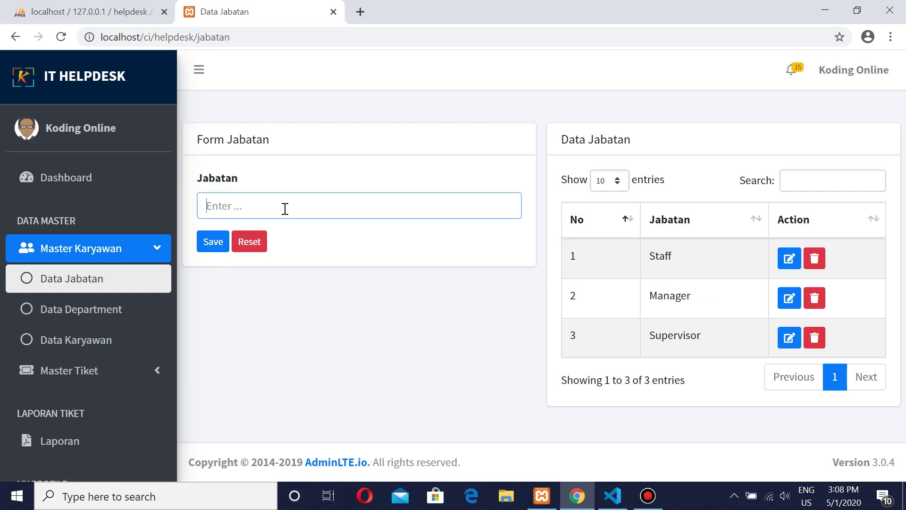
pyautogui.write('Kepala Gudang')
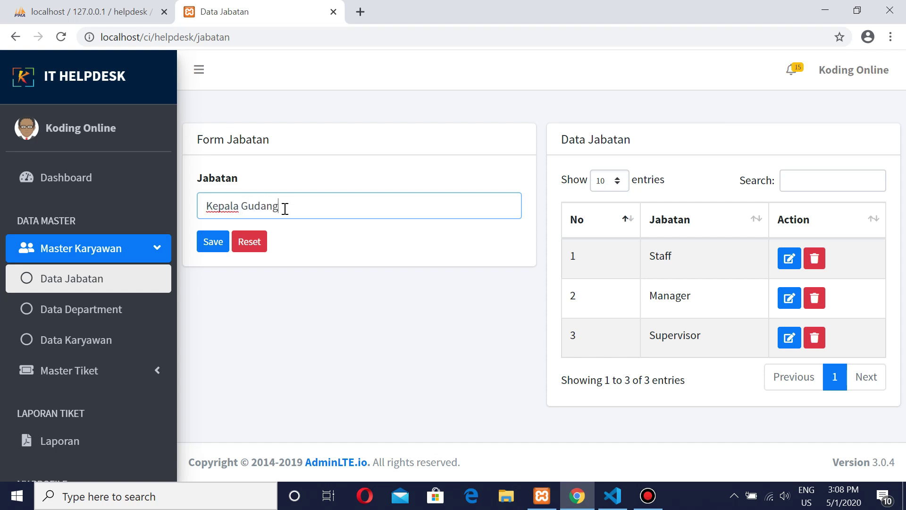
pyautogui.click(217, 243)
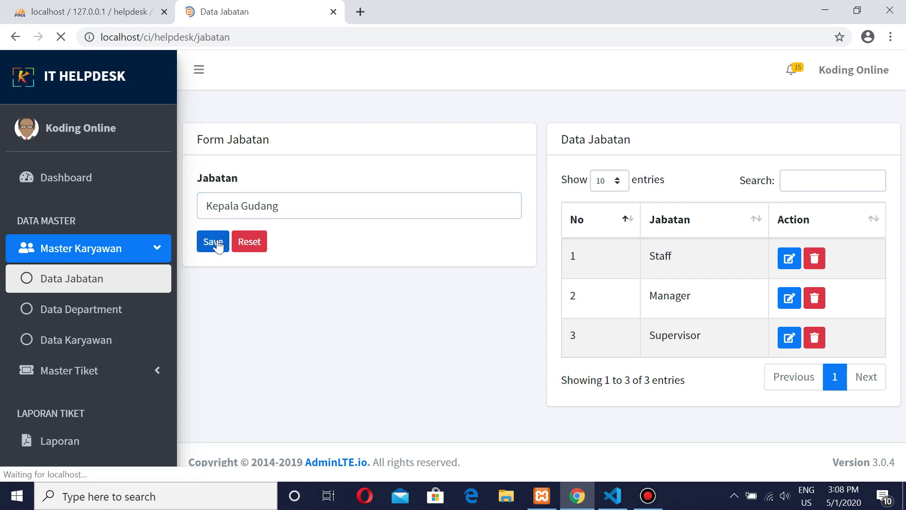
# Step: Rename the Kepala Gudang position to Kepala Cabang, then delete it
pyautogui.scroll(-2, 723, 195)
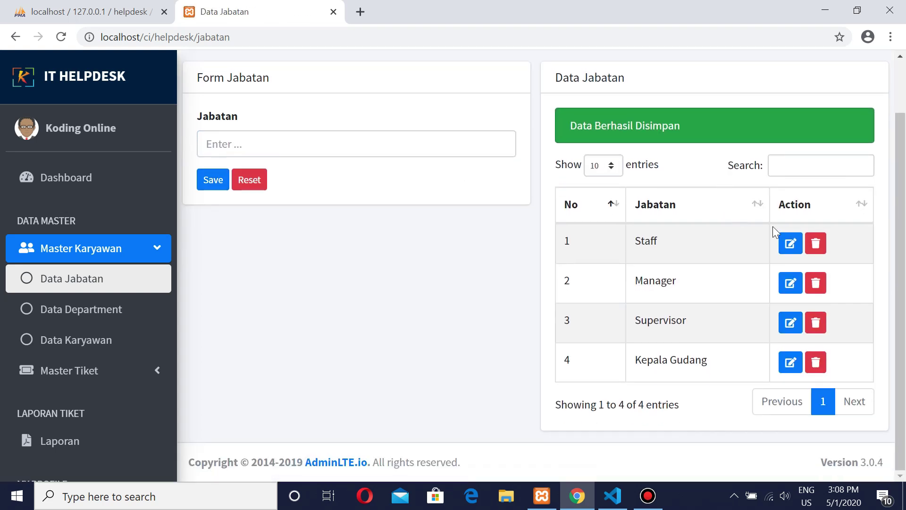
pyautogui.click(785, 365)
pyautogui.doubleClick(256, 206)
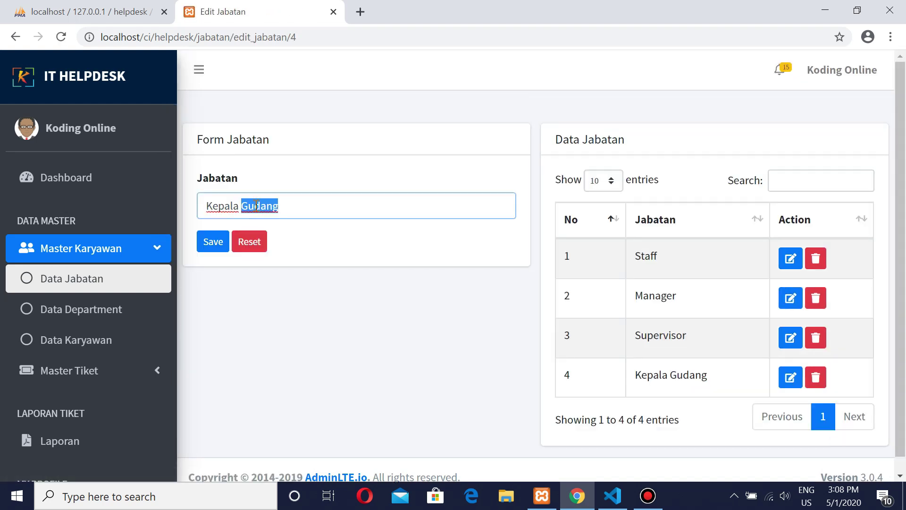
pyautogui.write('Kep')
pyautogui.press('BackSpace')
pyautogui.press('BackSpace')
pyautogui.press('BackSpace')
pyautogui.write('Cabang')
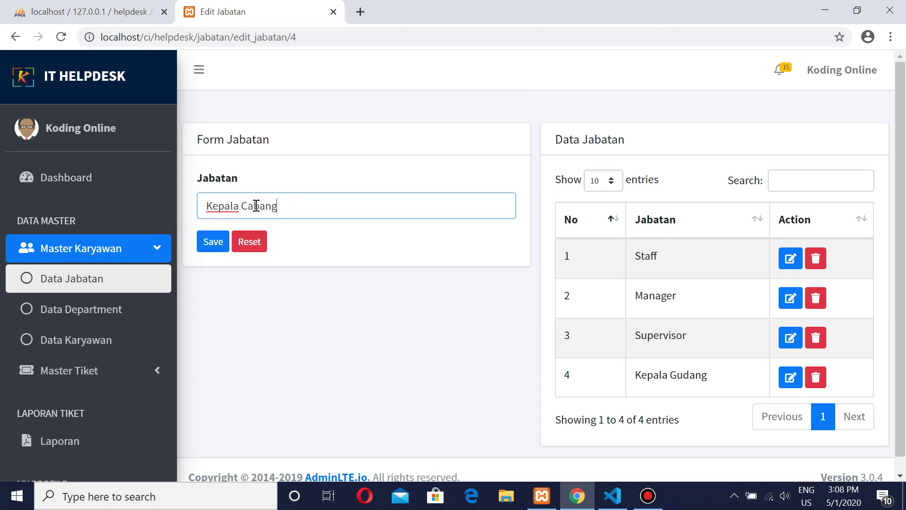
pyautogui.click(227, 245)
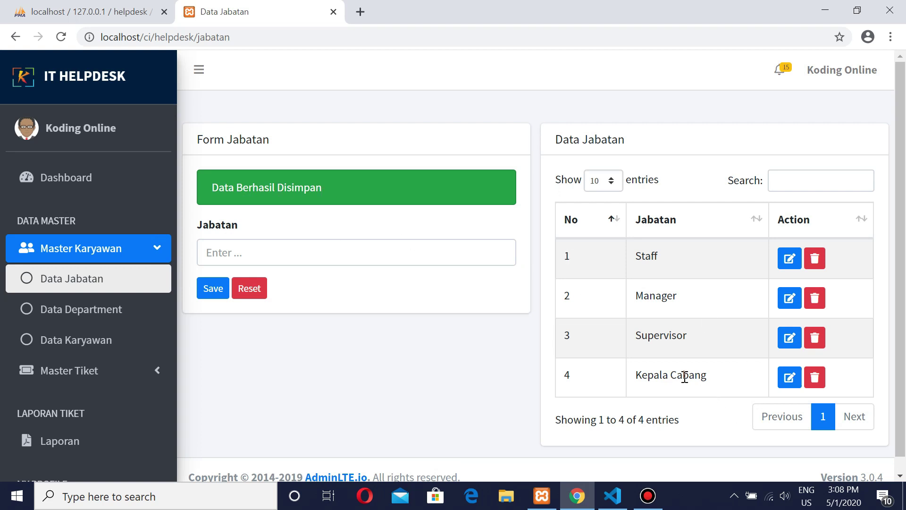
pyautogui.click(820, 384)
pyautogui.click(518, 119)
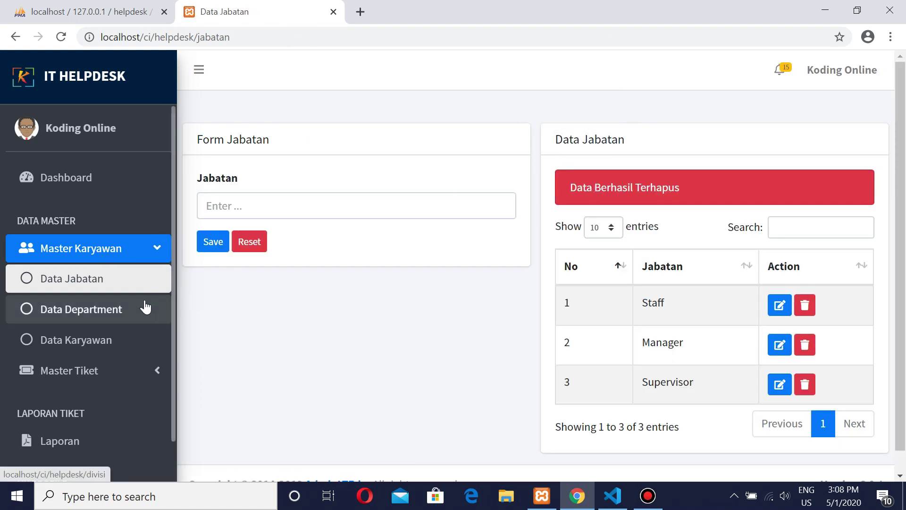
# Step: Add a Finance department on the Data Department page
pyautogui.click(80, 309)
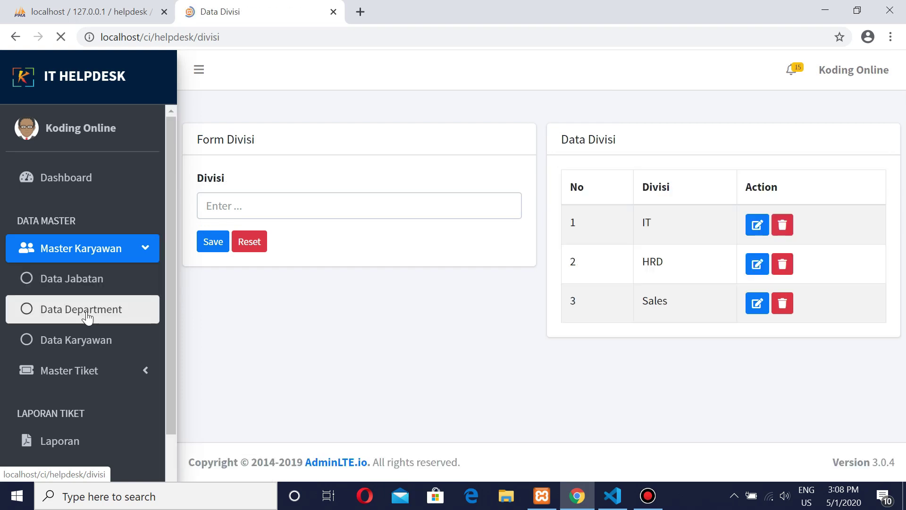
pyautogui.click(231, 207)
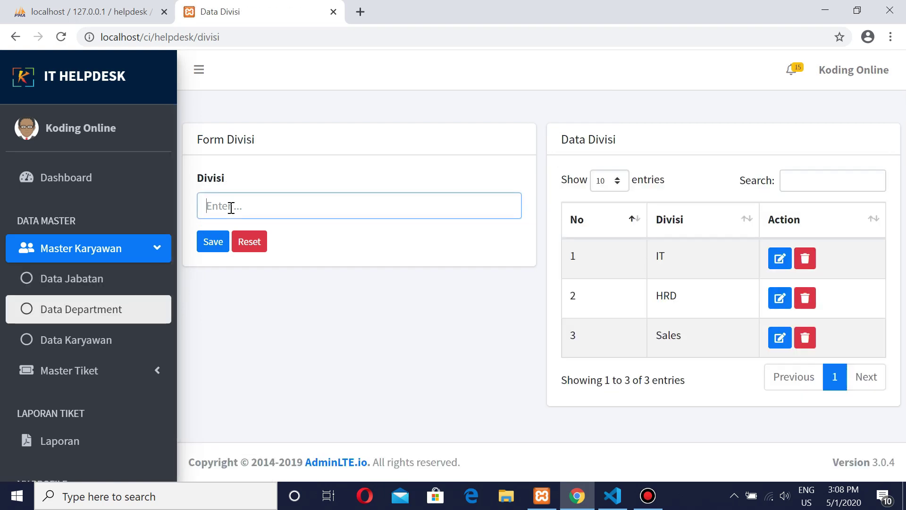
pyautogui.write('Finance')
pyautogui.click(212, 242)
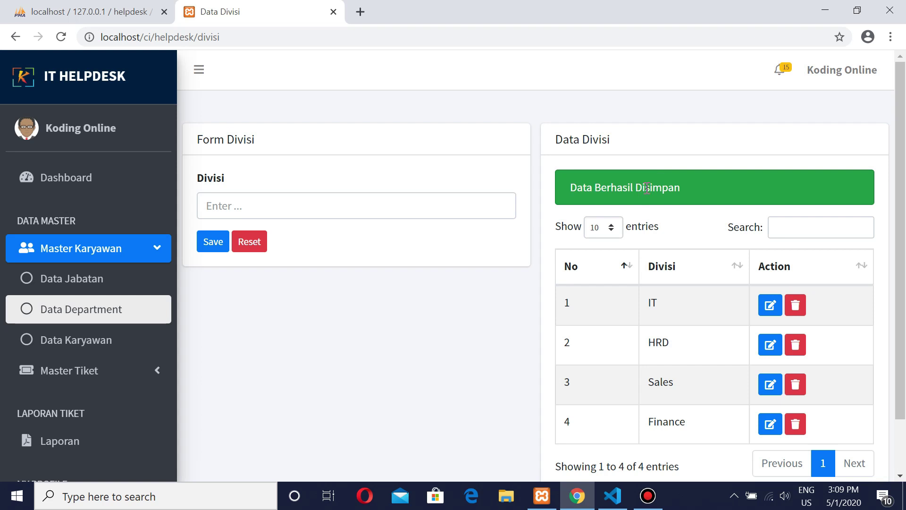
# Step: Rename the Finance department to Marketing
pyautogui.scroll(-2, 730, 192)
pyautogui.click(768, 365)
pyautogui.click(265, 204)
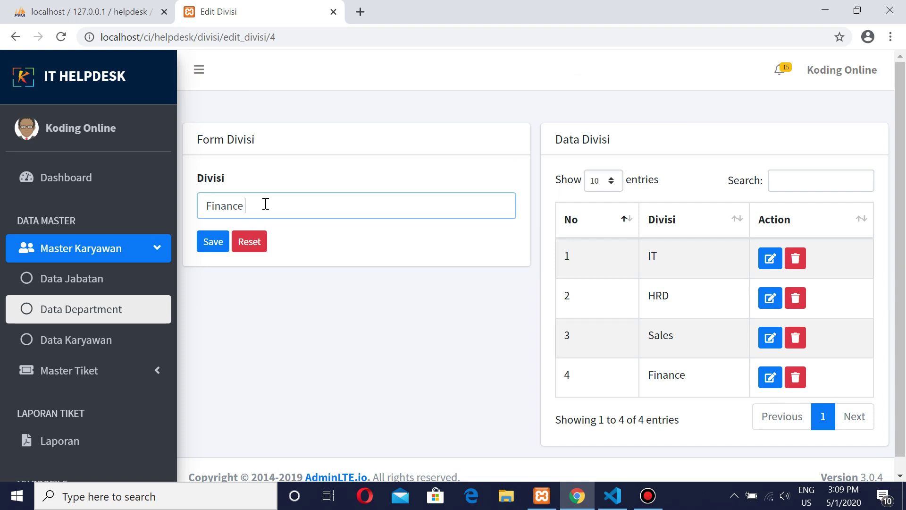
pyautogui.write('Cab')
pyautogui.press('BackSpace')
pyautogui.press('BackSpace')
pyautogui.press('BackSpace')
pyautogui.press('BackSpace')
pyautogui.press('BackSpace')
pyautogui.press('BackSpace')
pyautogui.press('BackSpace')
pyautogui.press('BackSpace')
pyautogui.press('BackSpace')
pyautogui.press('BackSpace')
pyautogui.press('BackSpace')
pyautogui.write('Marketi')
pyautogui.click(201, 242)
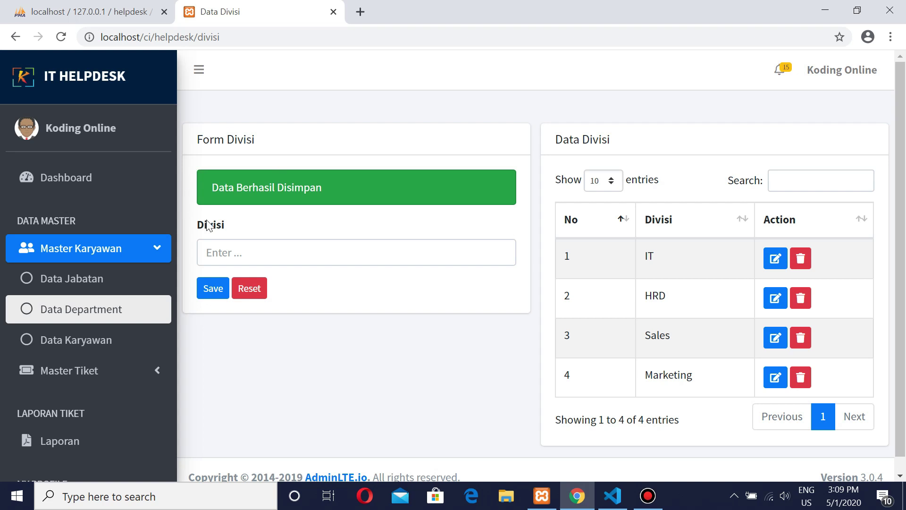
# Step: Delete the Marketing division and go to the Data Karyawan employee list
pyautogui.moveTo(187, 200); pyautogui.dragTo(445, 229)
pyautogui.click(499, 216)
pyautogui.click(801, 378)
pyautogui.click(510, 118)
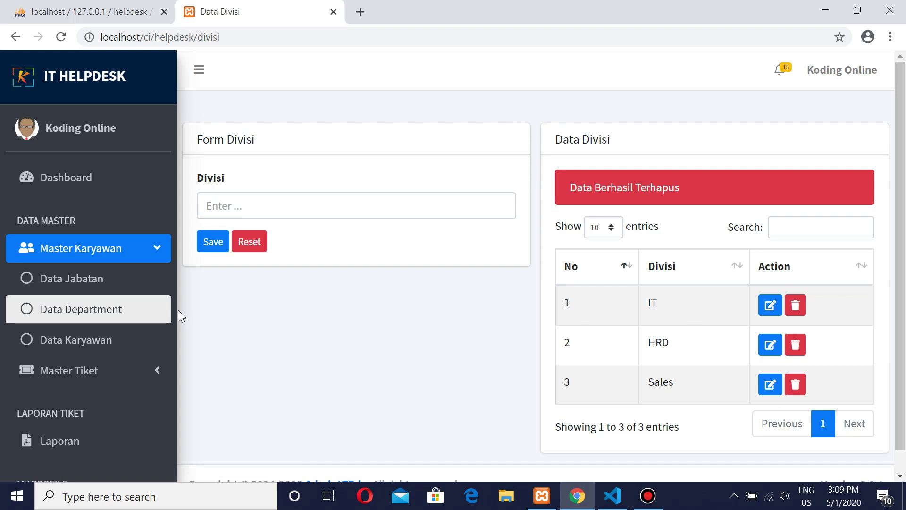
pyautogui.click(95, 340)
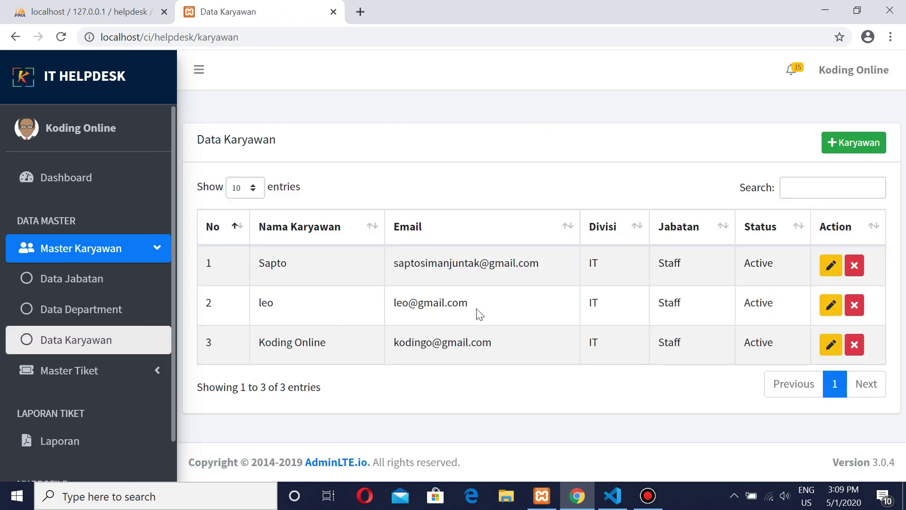
# Step: Start a new employee record with the employee's NIK and name
pyautogui.click(844, 149)
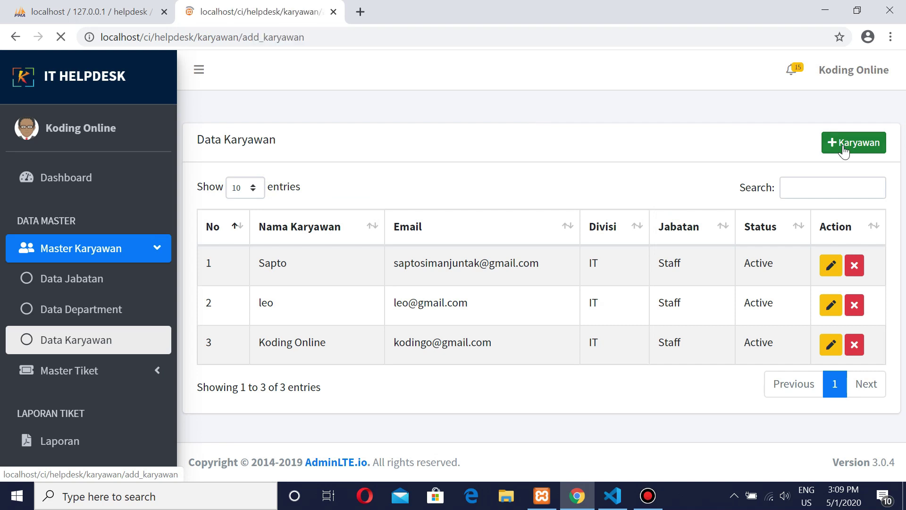
pyautogui.click(271, 219)
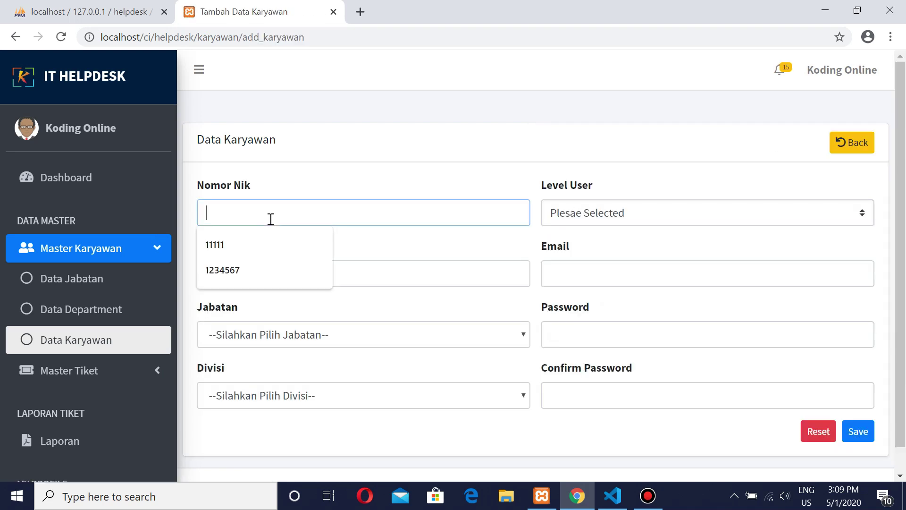
pyautogui.write('1212121')
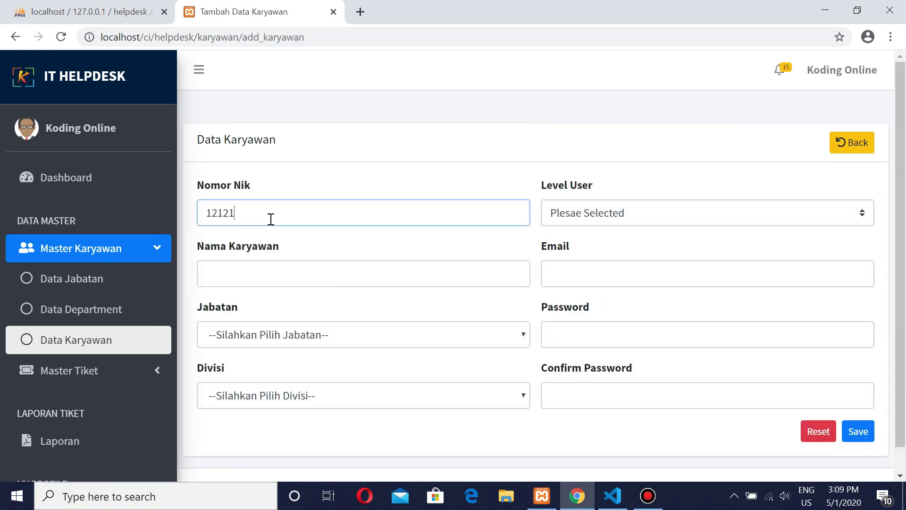
pyautogui.click(253, 274)
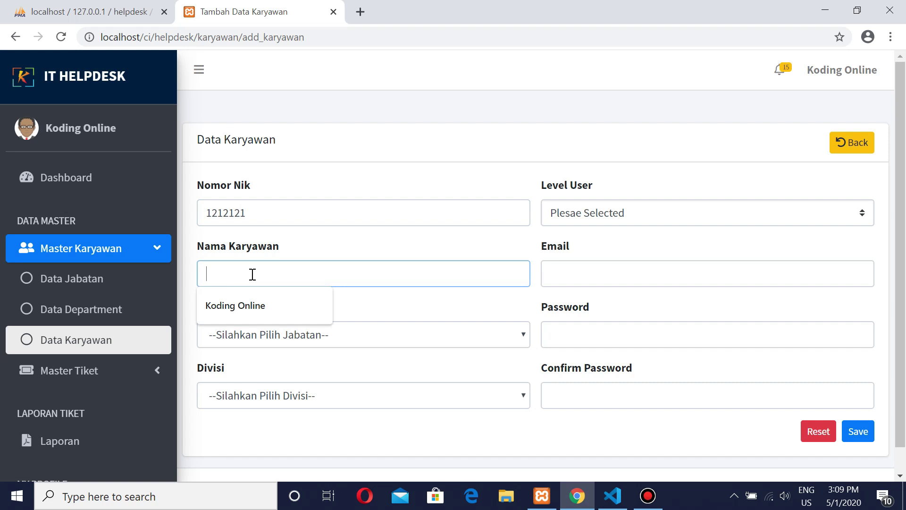
pyautogui.write('Rahman')
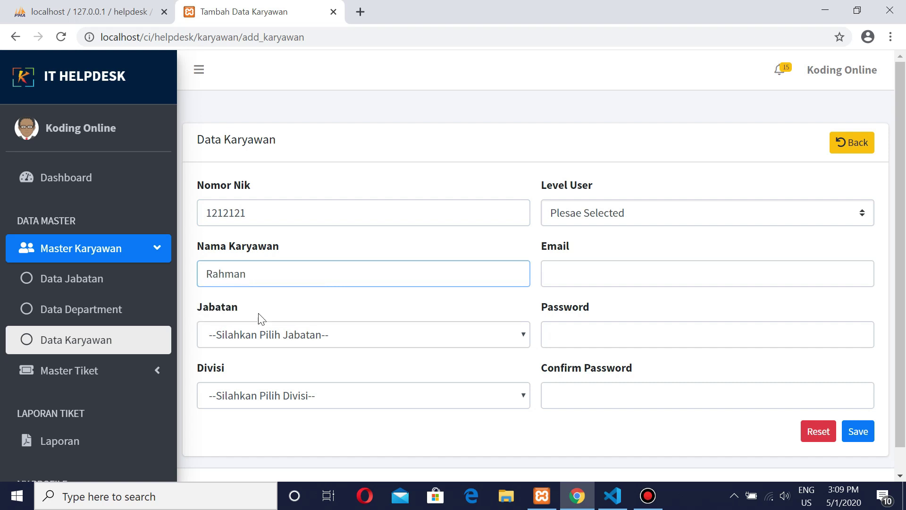
# Step: Set the new employee's position to Manager, division to HRD and user level to IT
pyautogui.click(259, 334)
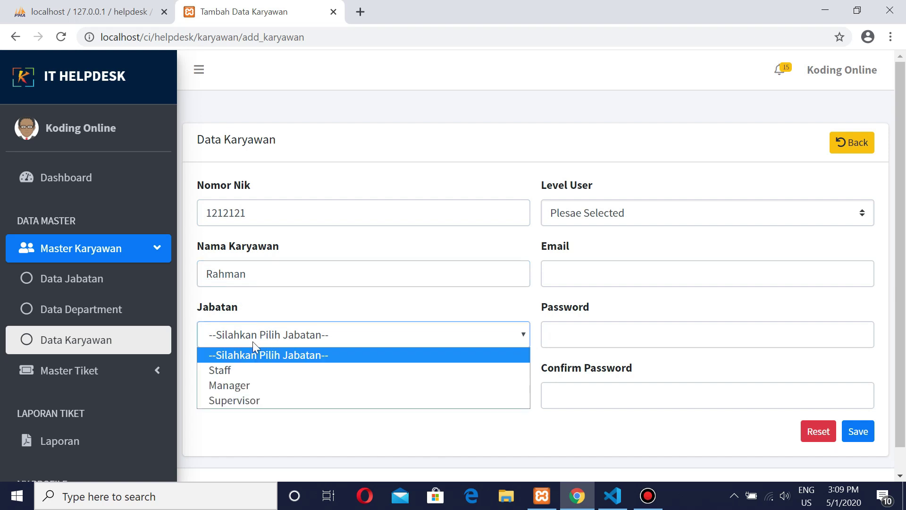
pyautogui.click(238, 386)
pyautogui.click(243, 395)
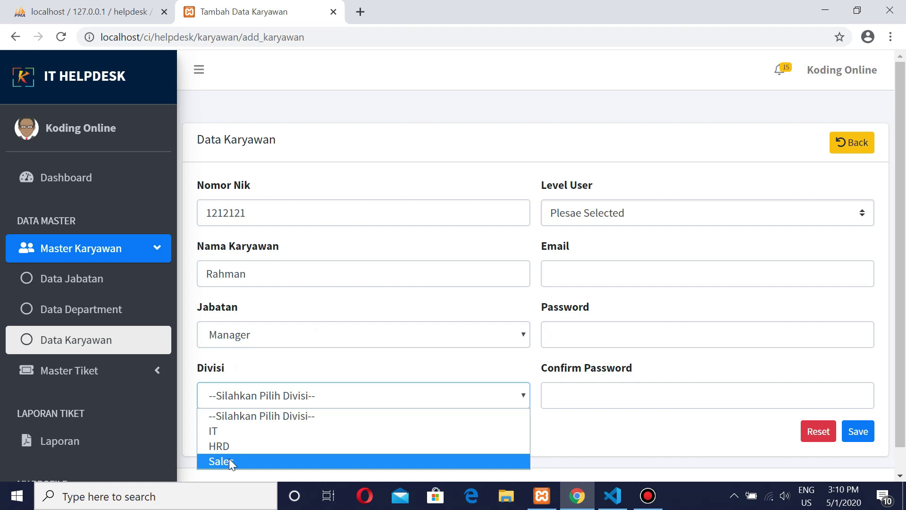
pyautogui.click(234, 447)
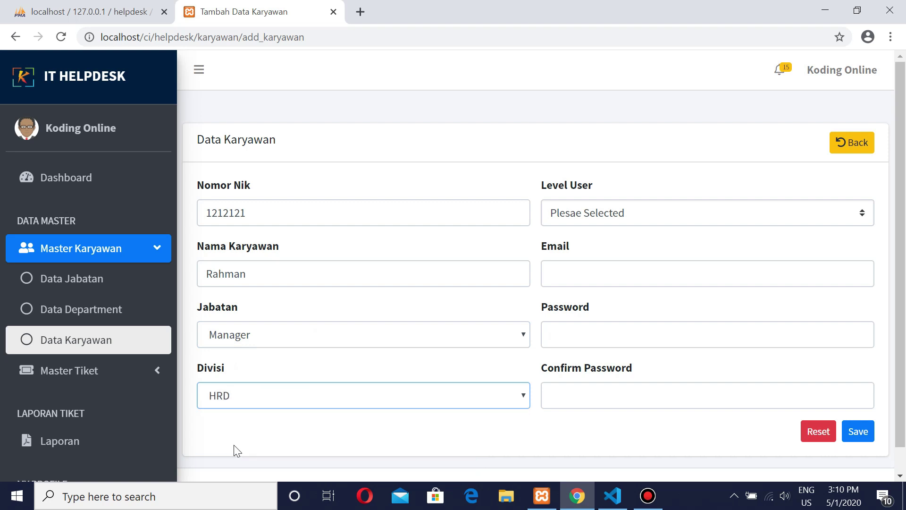
pyautogui.click(609, 213)
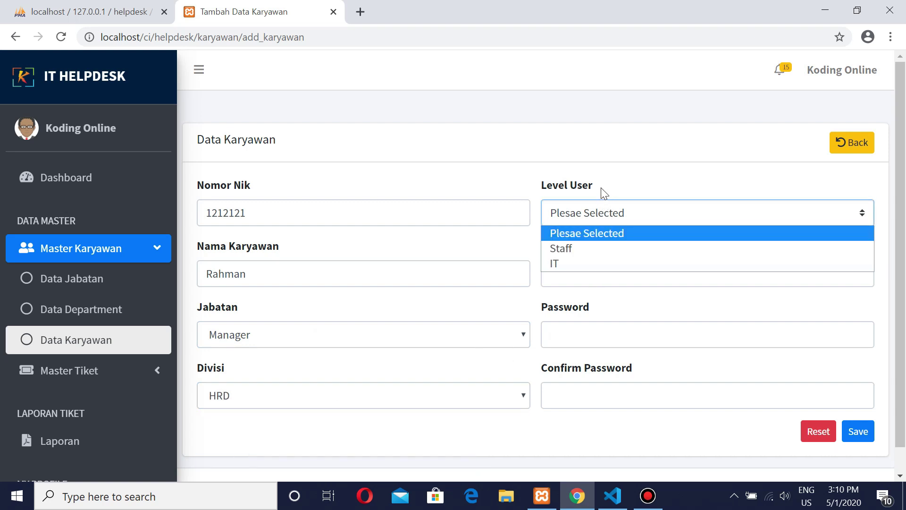
pyautogui.click(601, 191)
pyautogui.moveTo(601, 191); pyautogui.dragTo(543, 188)
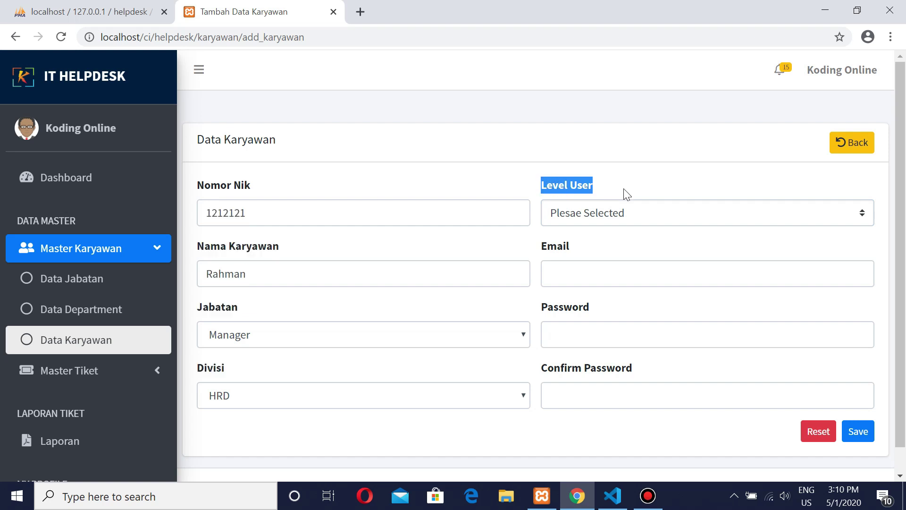
pyautogui.click(612, 214)
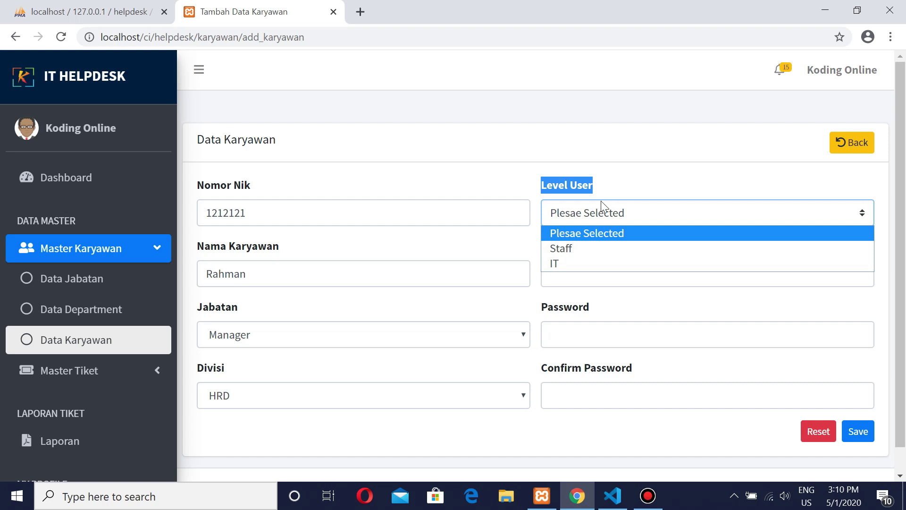
pyautogui.click(564, 265)
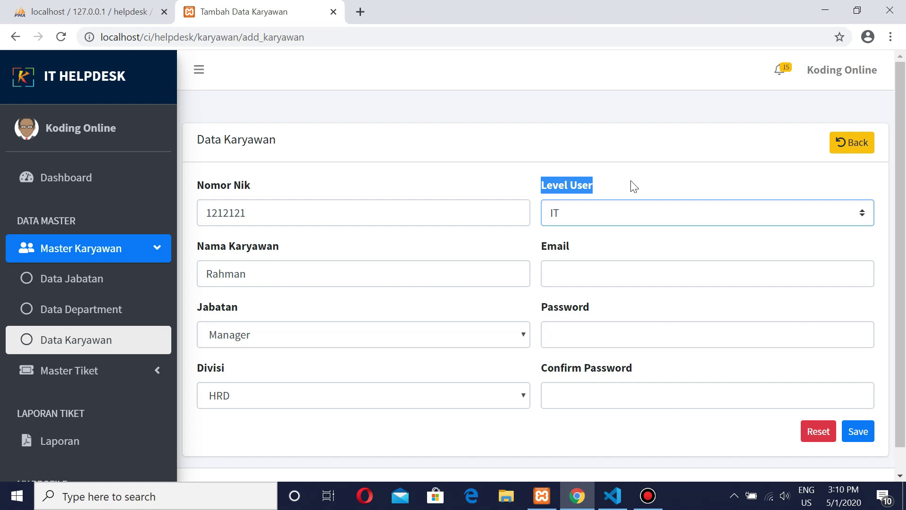
pyautogui.click(632, 186)
# Step: Fill in the employee's email address, password and password confirmation
pyautogui.click(596, 273)
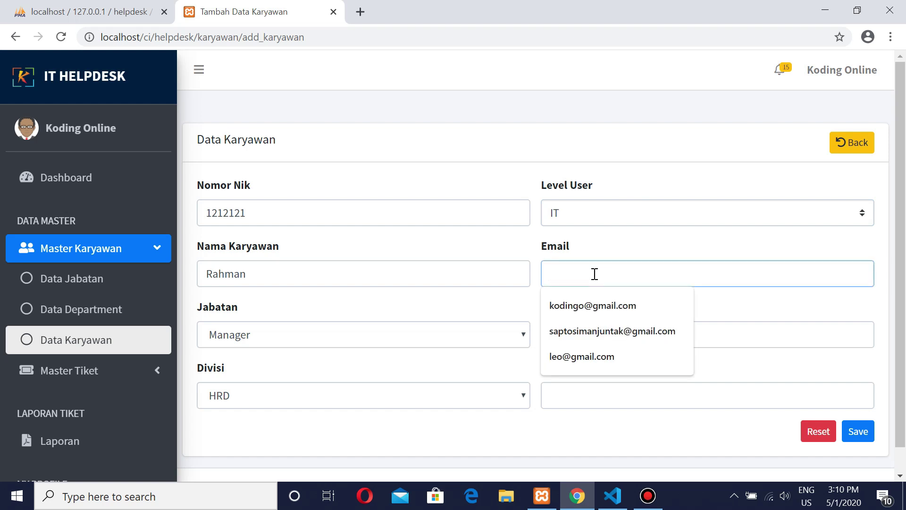
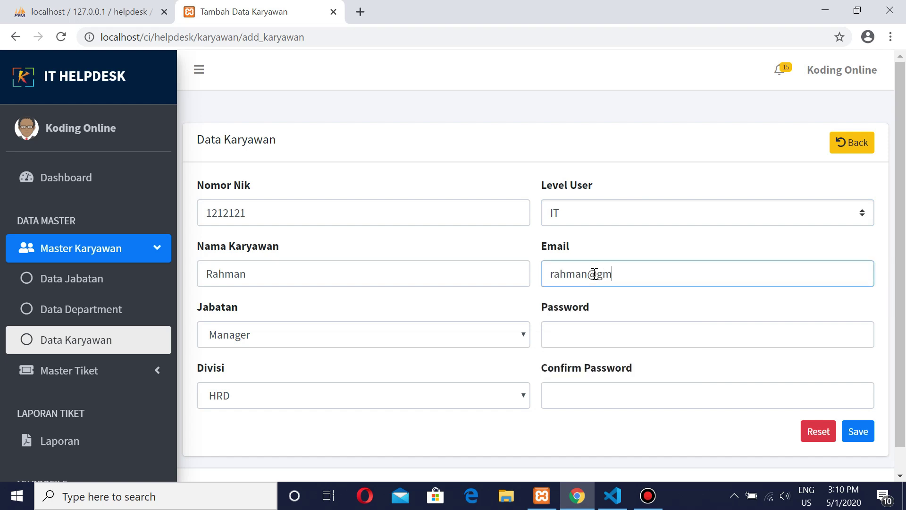
pyautogui.press('Tab')
pyautogui.write('1234')
pyautogui.click(588, 387)
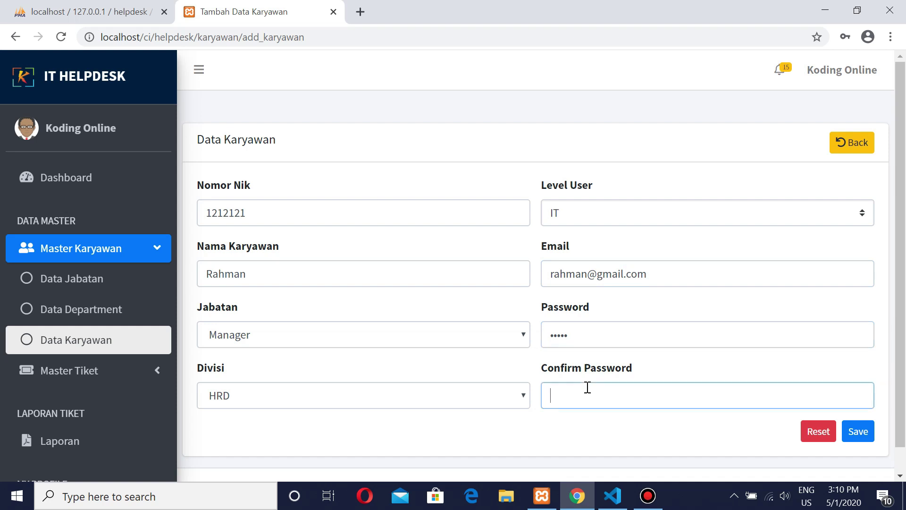
pyautogui.write('12345')
# Step: Save the new HRD Manager employee and dismiss Chrome's save-password prompt
pyautogui.click(863, 434)
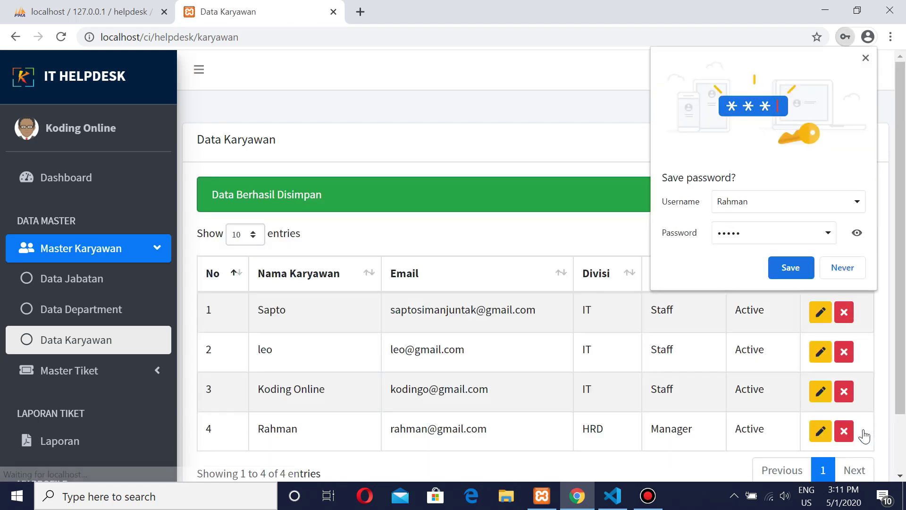
pyautogui.click(866, 58)
pyautogui.scroll(-3, 504, 283)
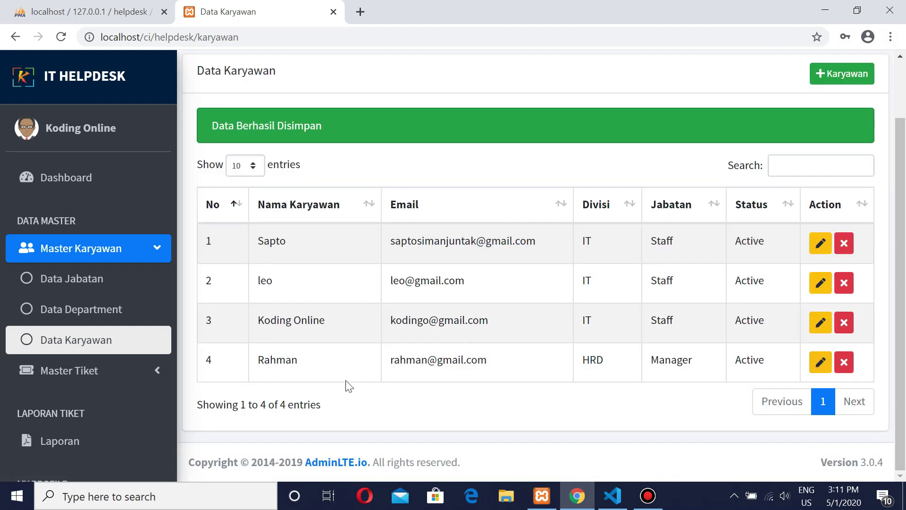
# Step: Edit the new employee, appending the initial M to the name, and update the record
pyautogui.click(820, 364)
pyautogui.click(322, 332)
pyautogui.click(323, 333)
pyautogui.click(595, 333)
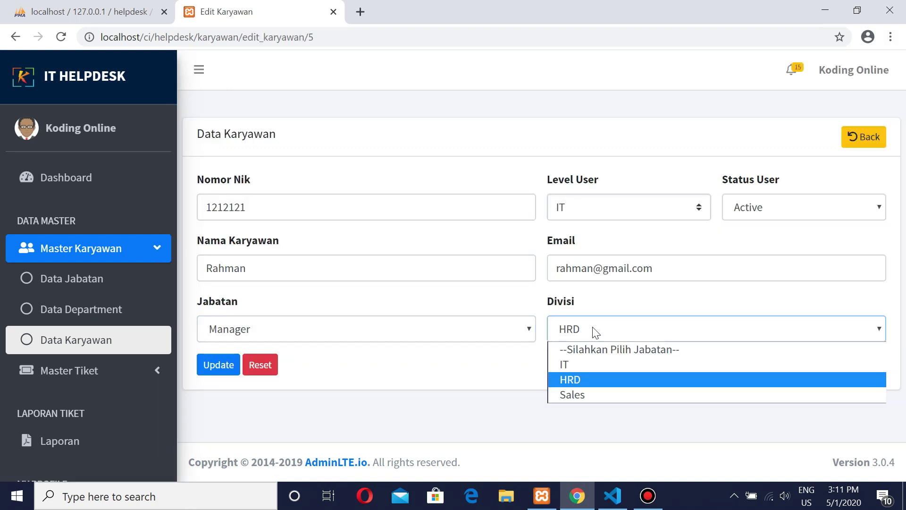
pyautogui.click(596, 332)
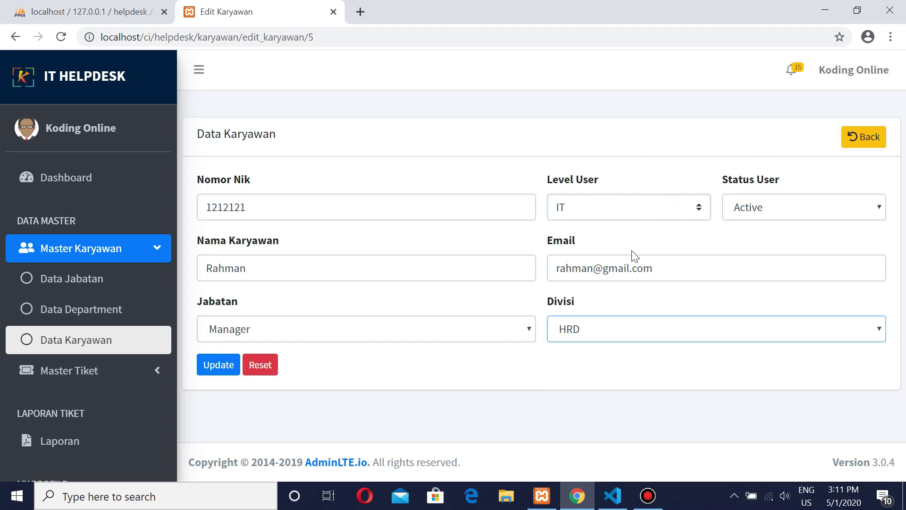
pyautogui.click(291, 271)
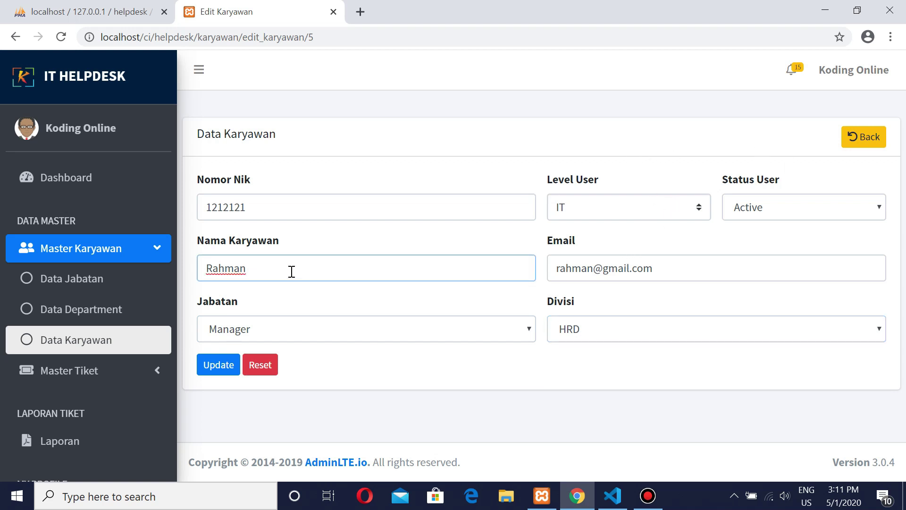
pyautogui.write('M')
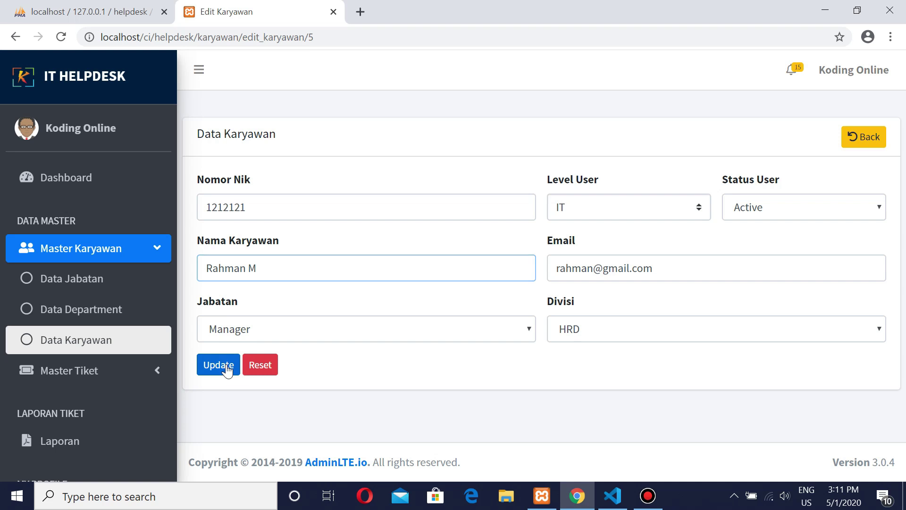
pyautogui.click(218, 364)
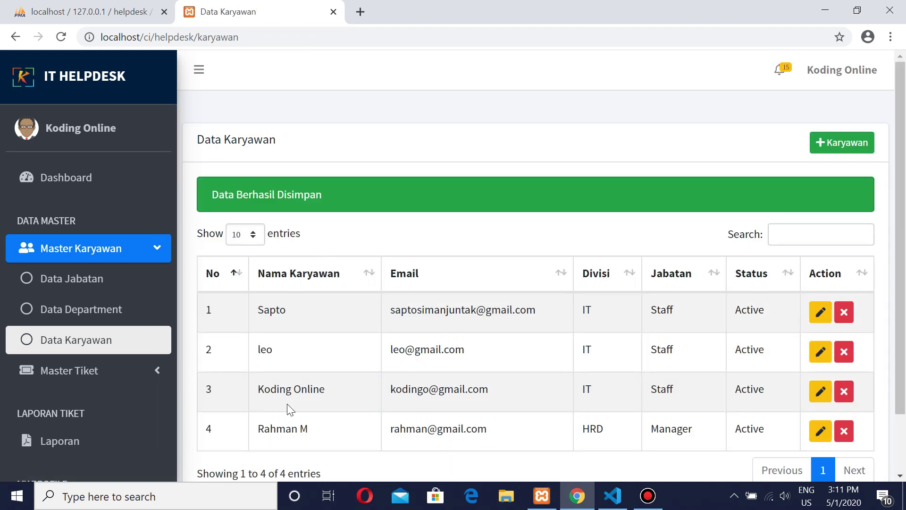
pyautogui.doubleClick(306, 429)
# Step: Delete the first employee in the Data Karyawan list
pyautogui.click(844, 312)
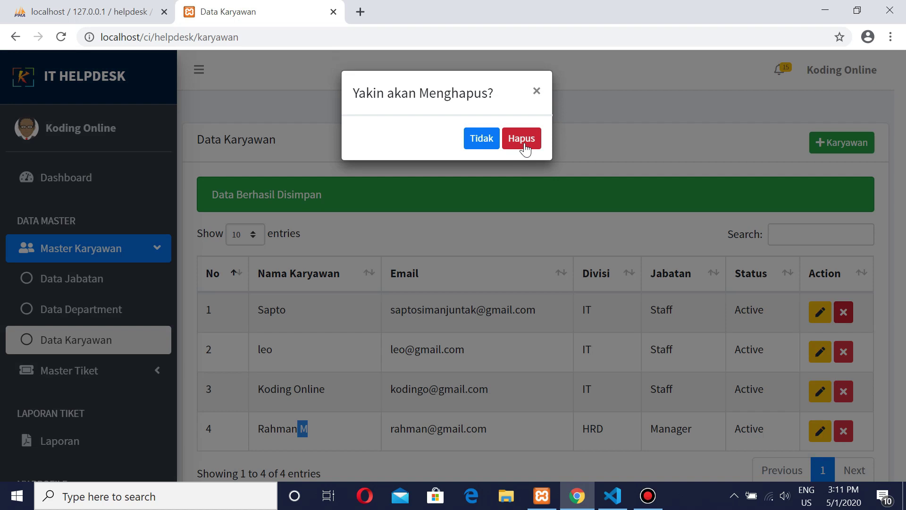
pyautogui.click(525, 148)
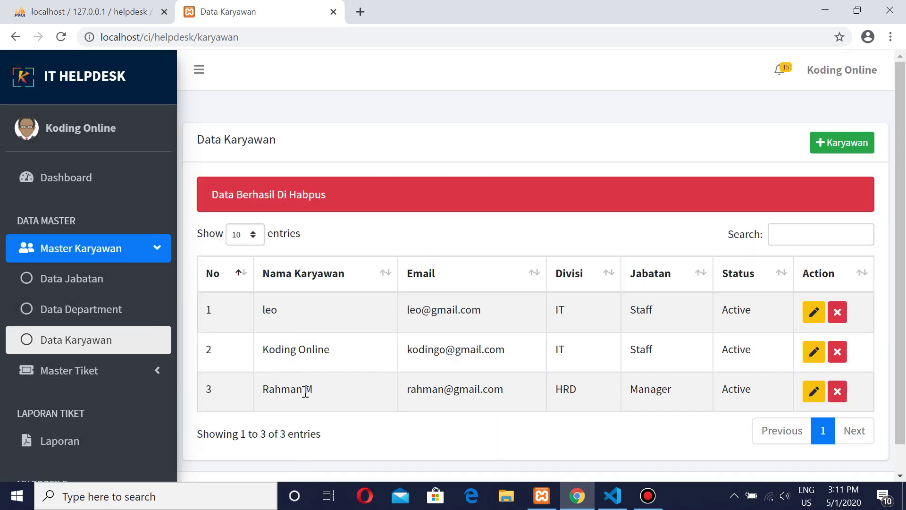
pyautogui.moveTo(315, 391); pyautogui.dragTo(259, 308)
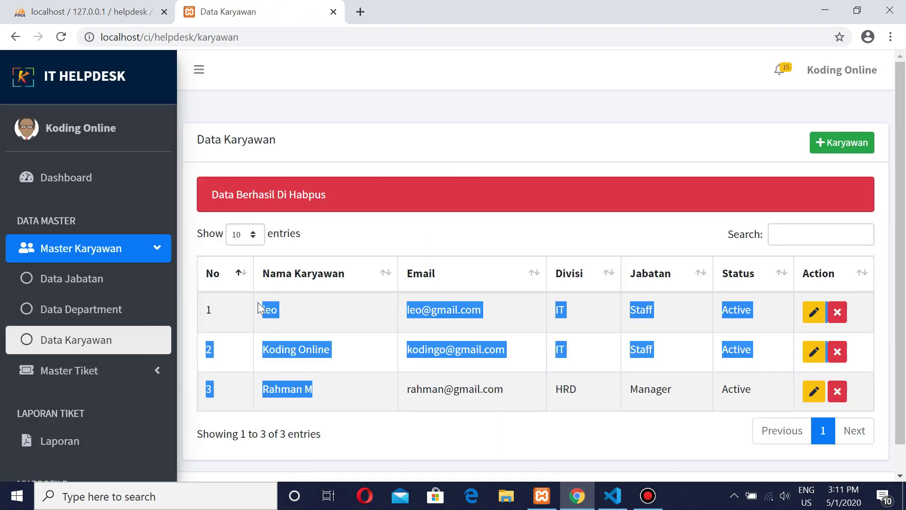
pyautogui.click(369, 242)
# Step: Expand the Master Tiket section in the sidebar to reveal Data Tiket
pyautogui.scroll(-2, 142, 289)
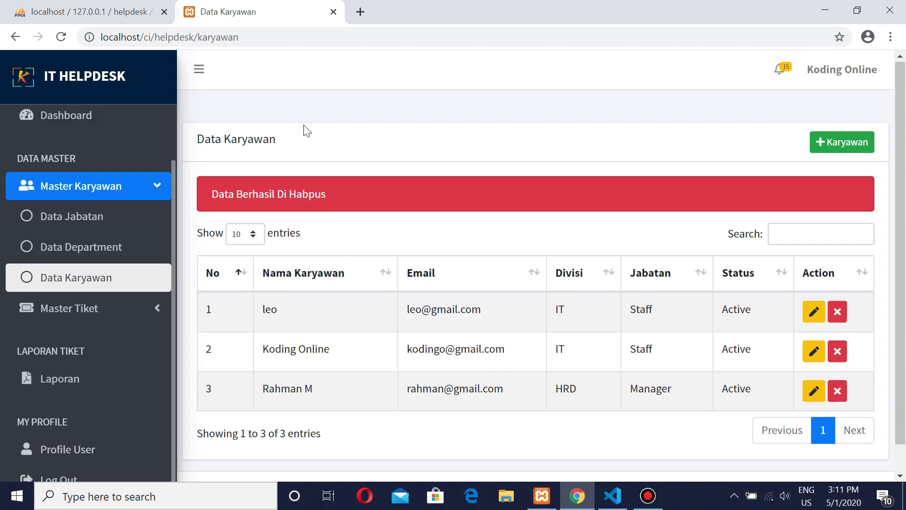
pyautogui.scroll(-1, 306, 129)
pyautogui.click(94, 313)
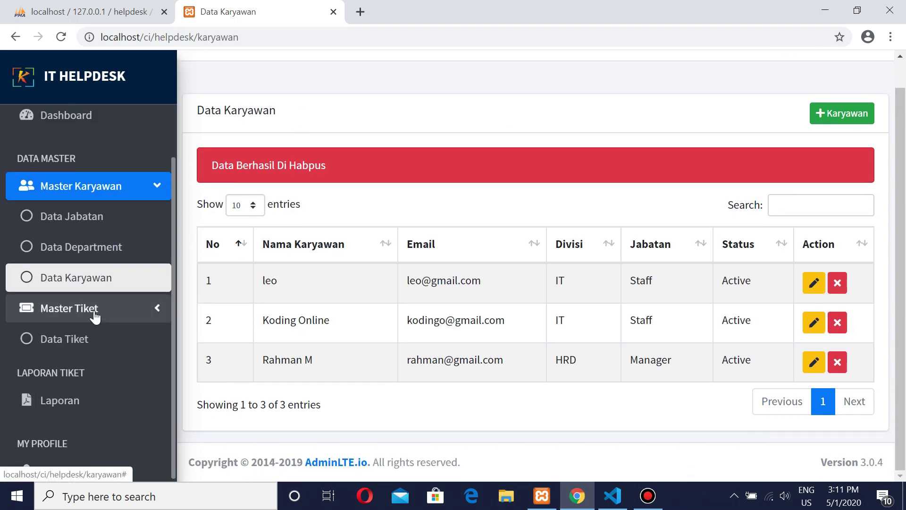
pyautogui.click(81, 343)
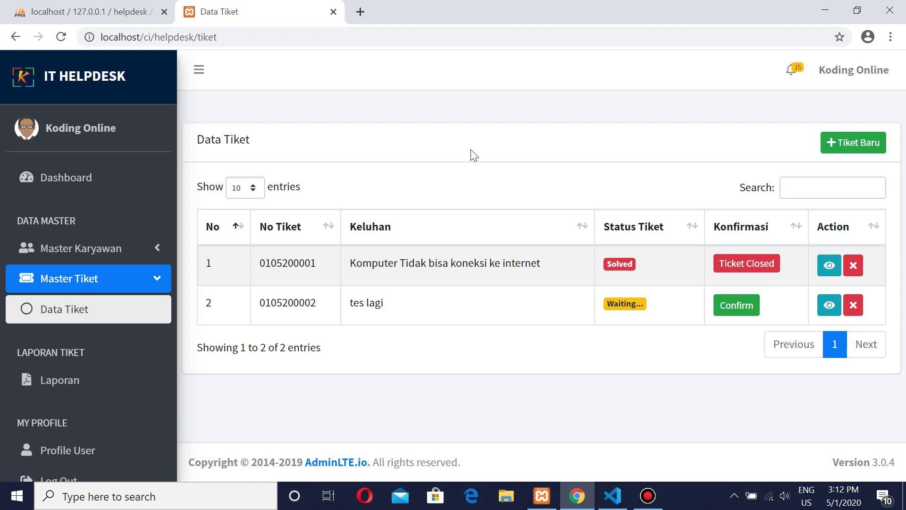
pyautogui.click(727, 307)
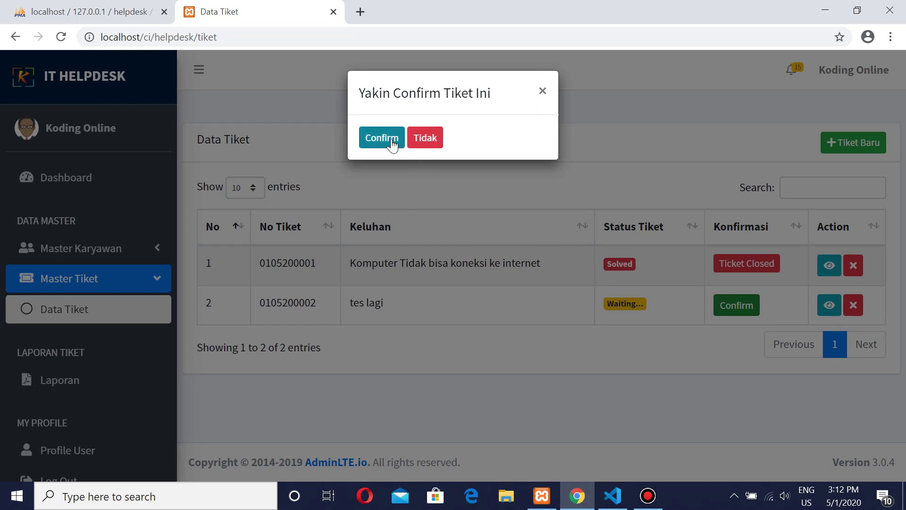
pyautogui.click(390, 141)
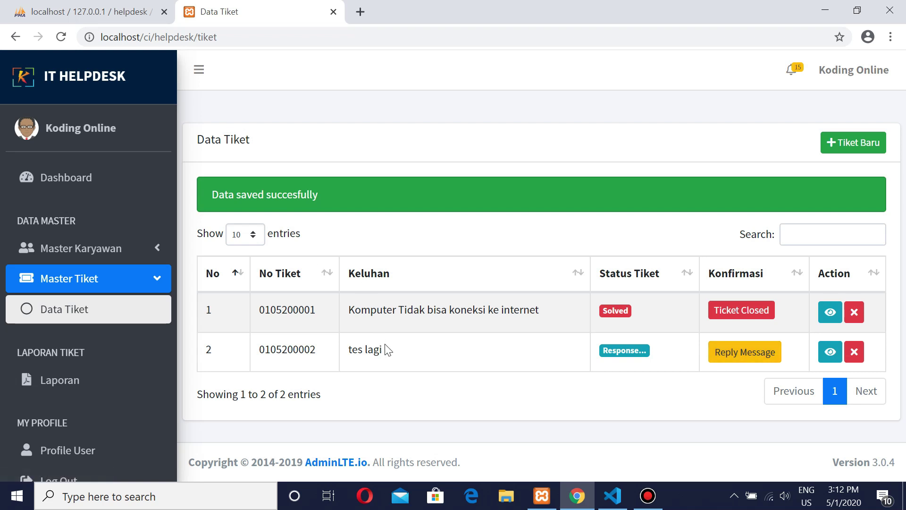
pyautogui.moveTo(394, 358); pyautogui.dragTo(349, 349)
pyautogui.click(432, 361)
pyautogui.click(744, 361)
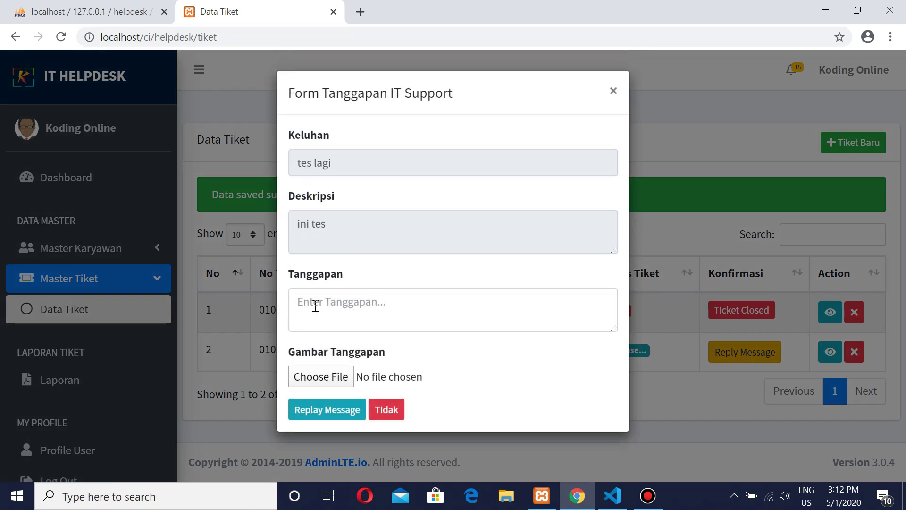
pyautogui.click(316, 303)
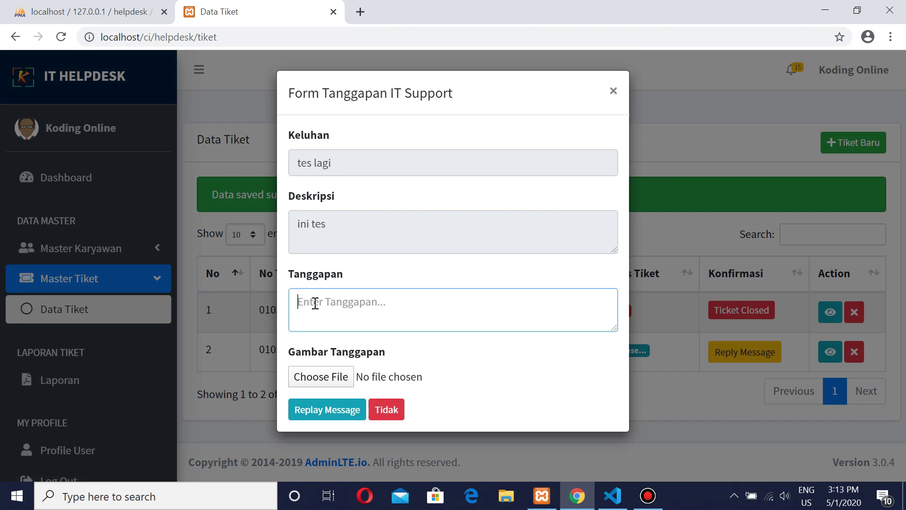
pyautogui.write('Oke')
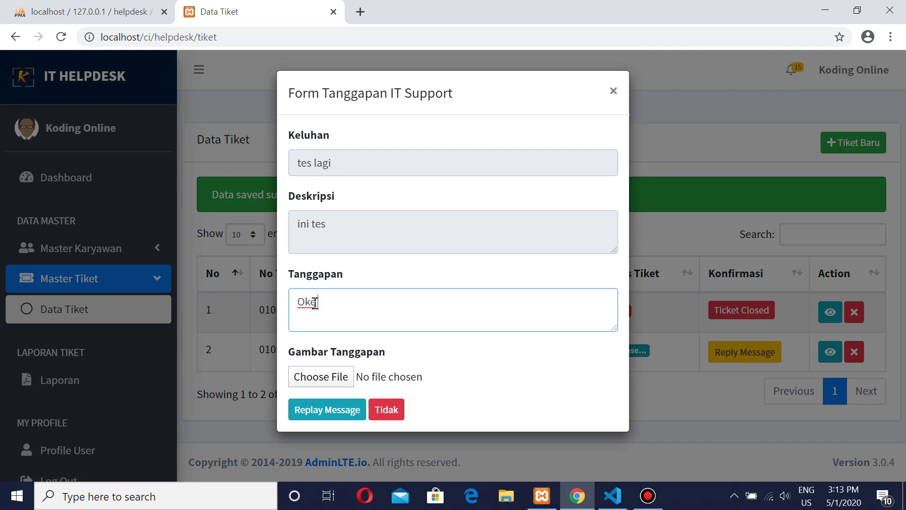
pyautogui.write(' Teknisi akkan datang')
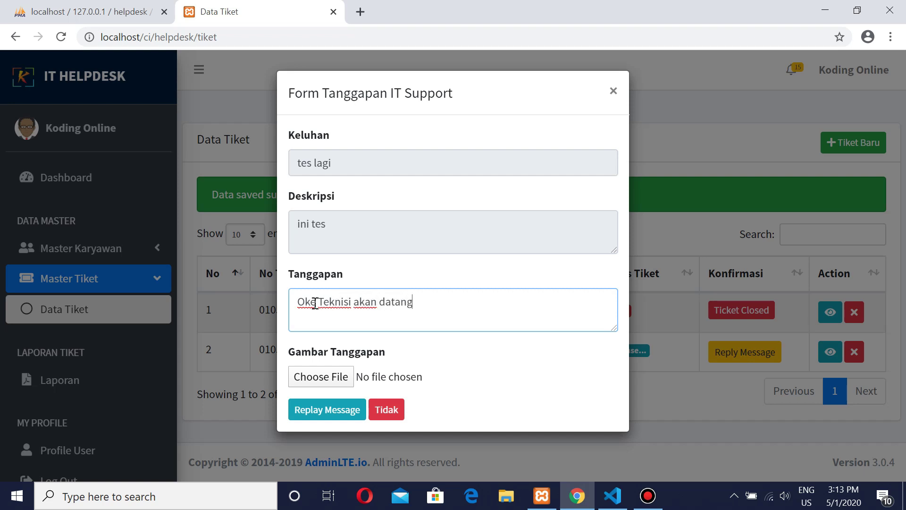
pyautogui.write(' 1 x 24 jamg')
pyautogui.press('BackSpace')
pyautogui.click(336, 378)
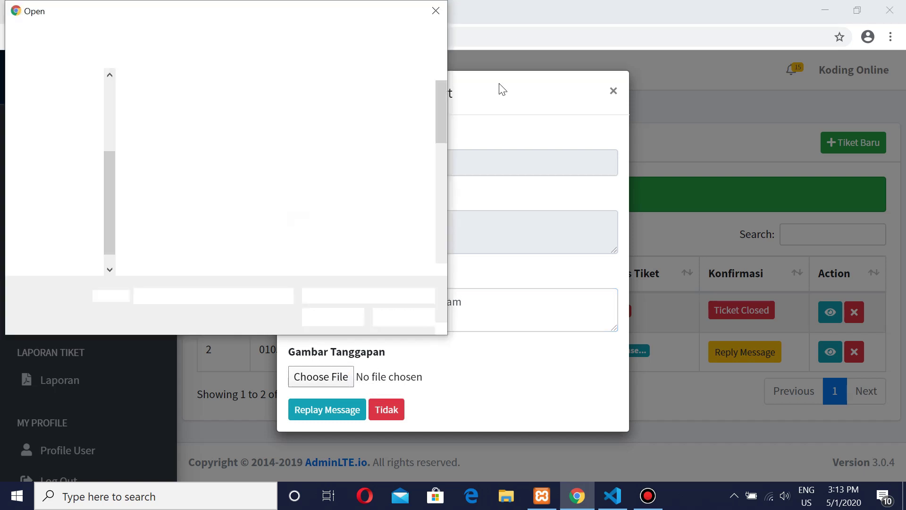
pyautogui.click(442, 11)
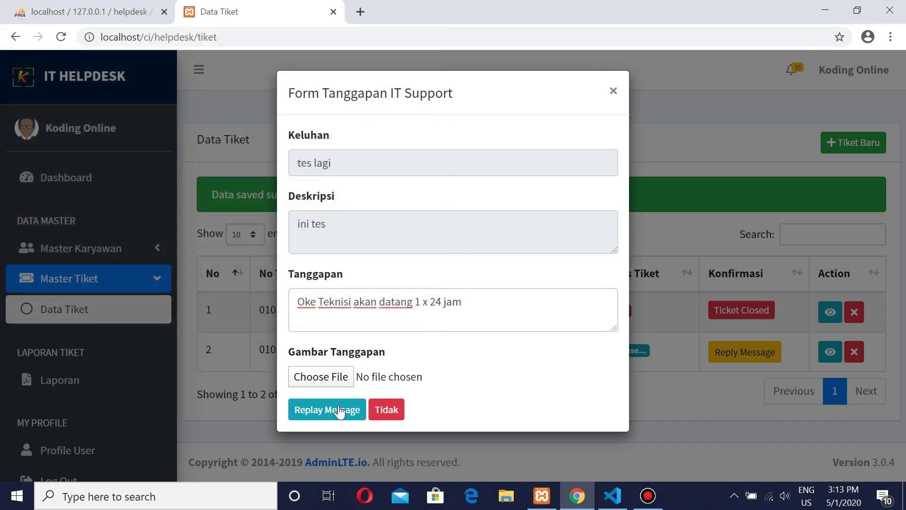
pyautogui.click(328, 411)
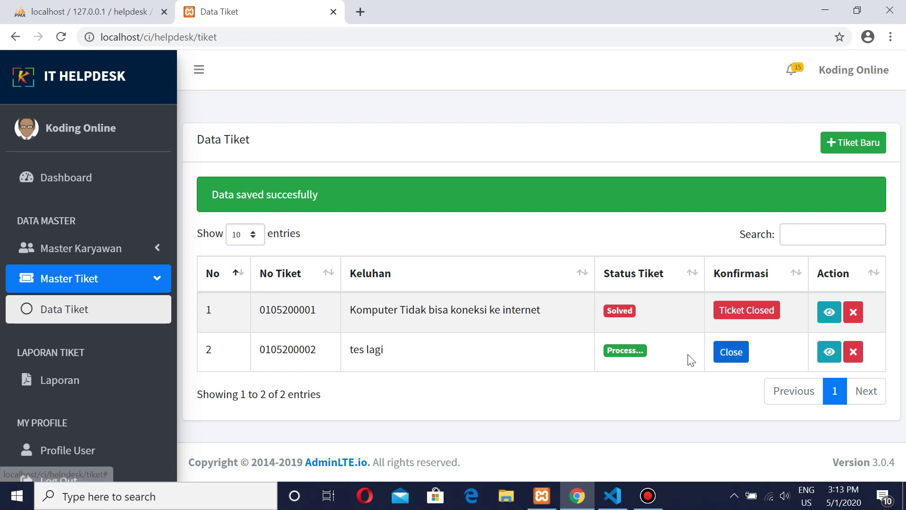
pyautogui.moveTo(636, 351); pyautogui.dragTo(613, 350)
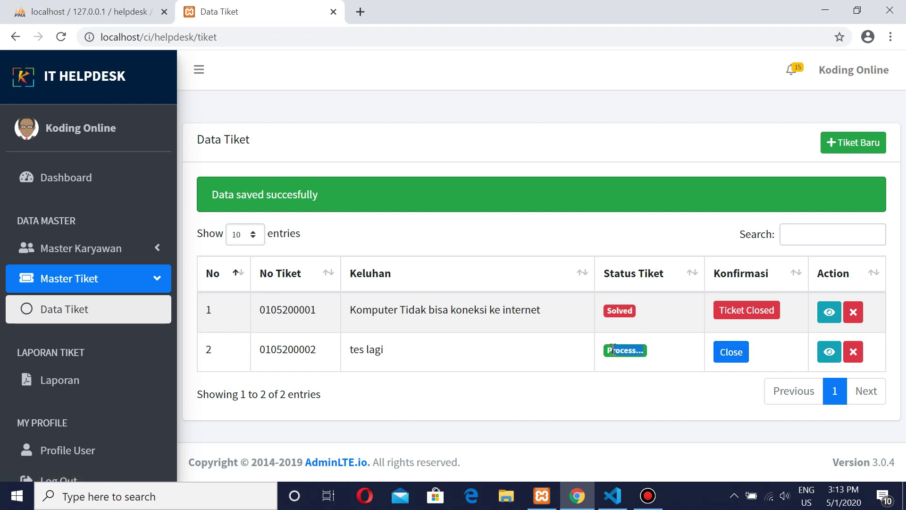
pyautogui.click(655, 358)
pyautogui.click(736, 354)
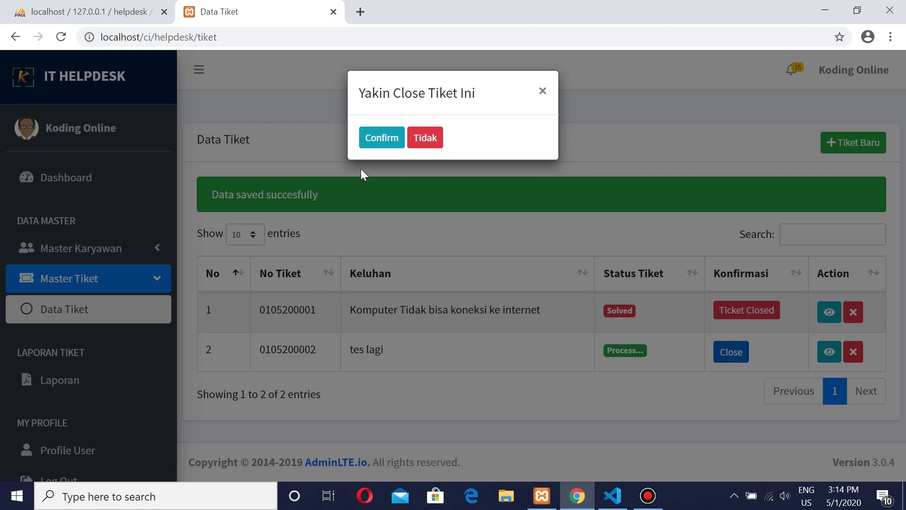
pyautogui.click(378, 137)
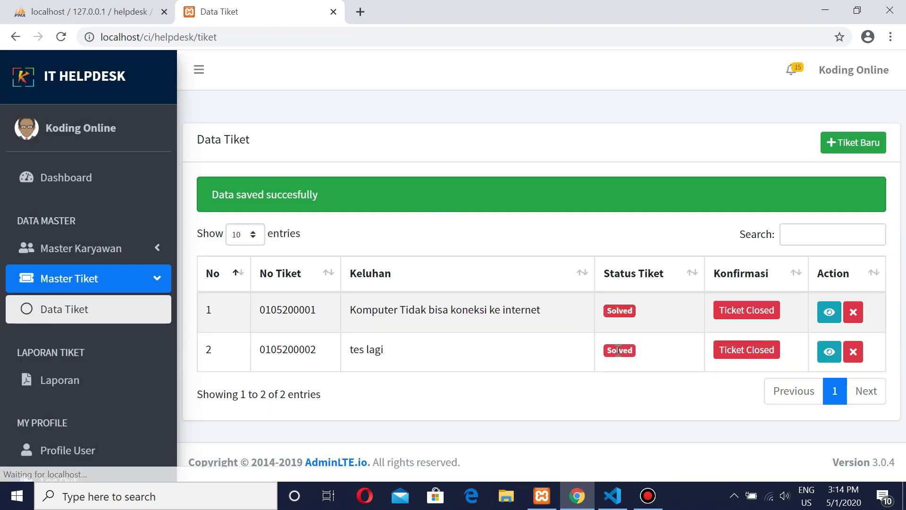
pyautogui.click(756, 313)
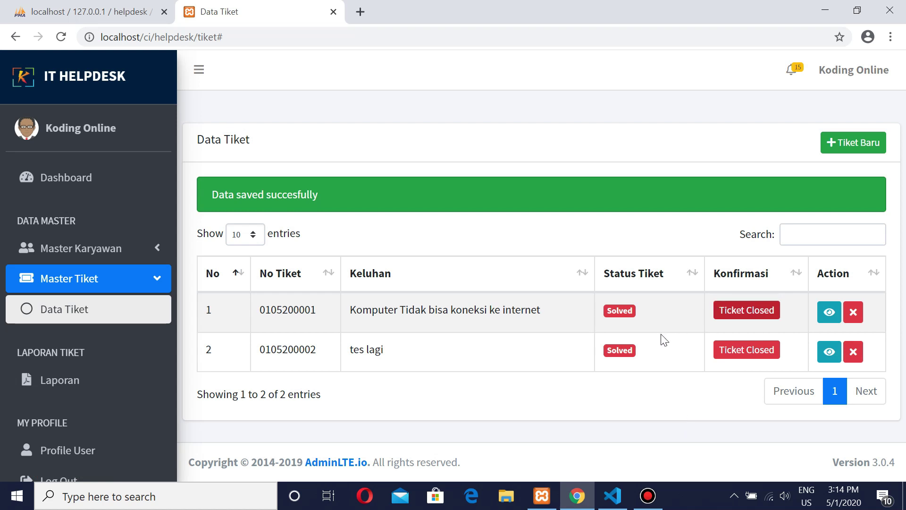
pyautogui.moveTo(316, 310); pyautogui.dragTo(249, 311)
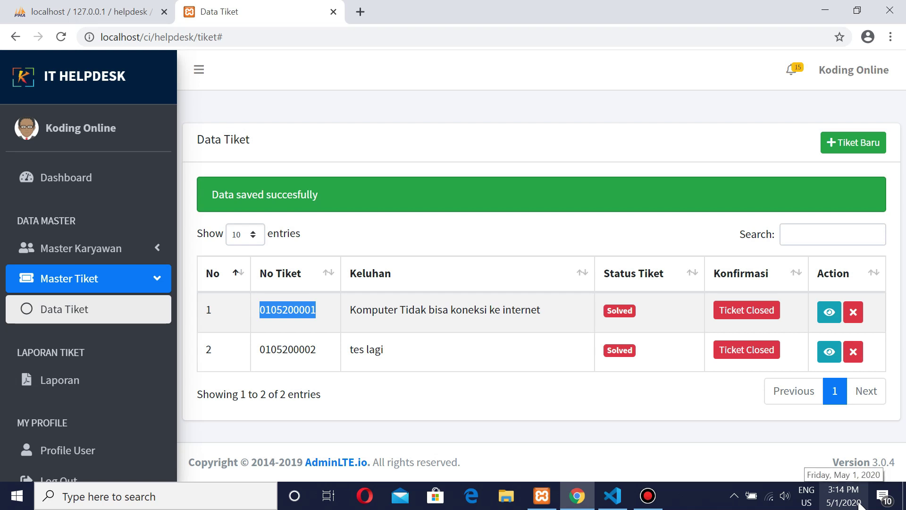
pyautogui.click(313, 310)
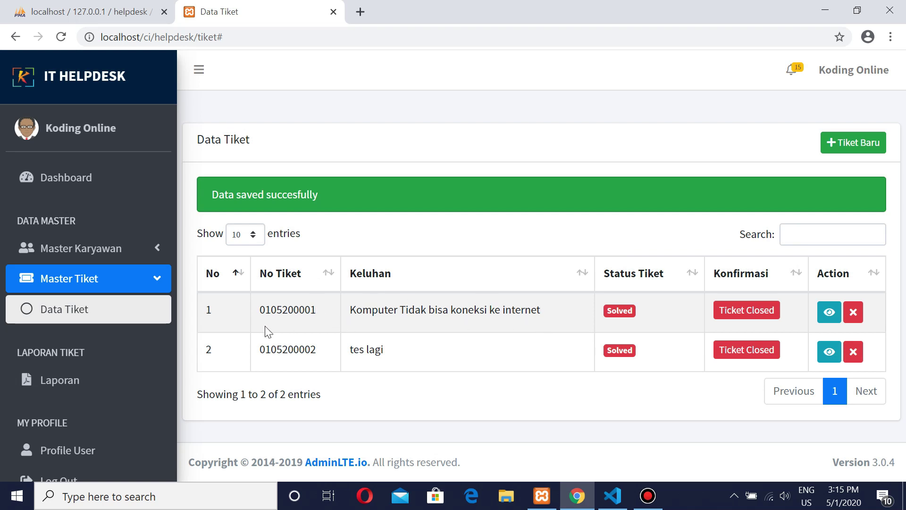
# Step: Open the Laporan page and set both Tanggal Awal and Tanggal Akhir to May 1, 2020
pyautogui.click(73, 380)
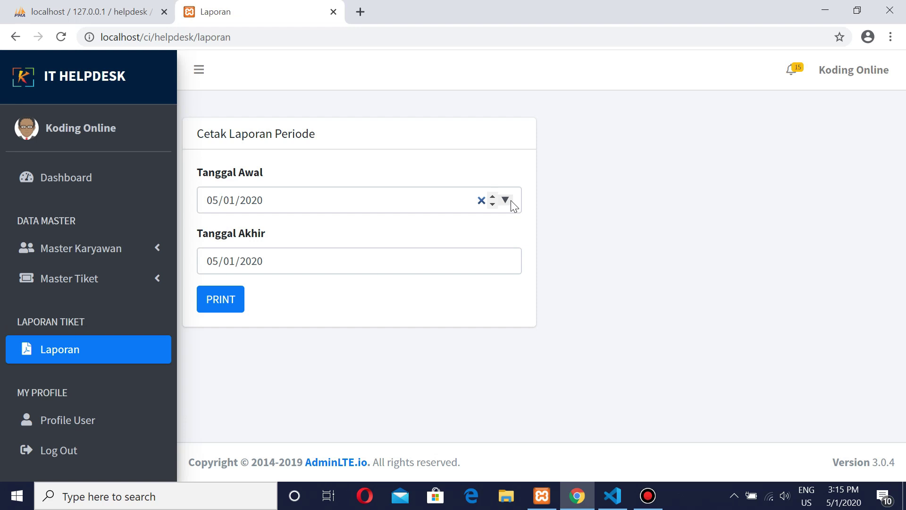
pyautogui.click(513, 203)
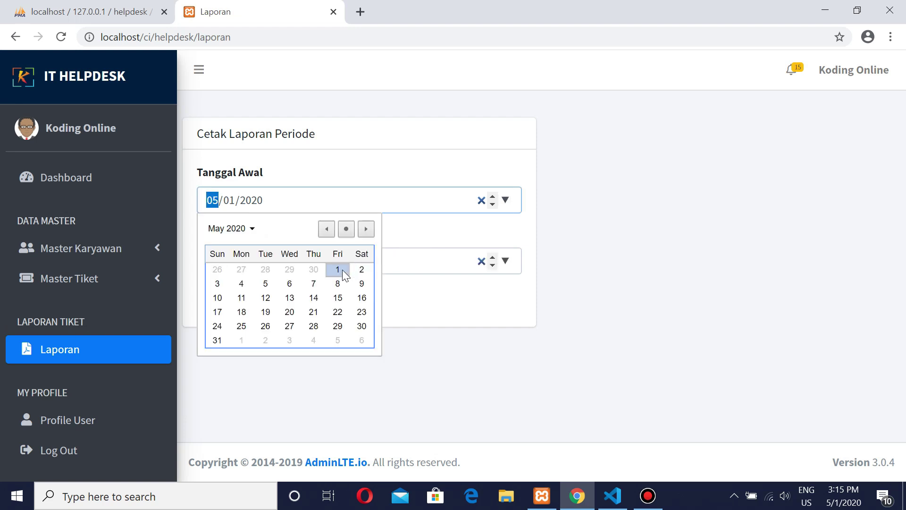
pyautogui.click(342, 270)
pyautogui.click(506, 261)
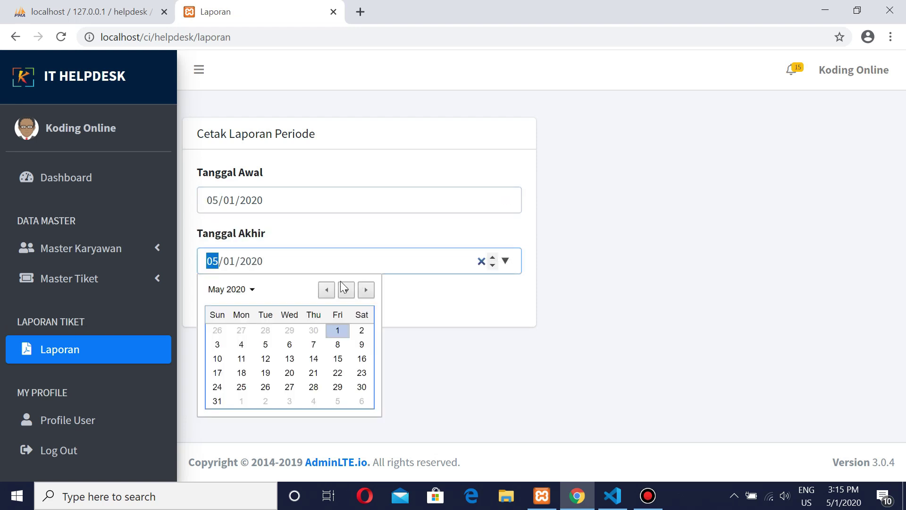
pyautogui.click(338, 330)
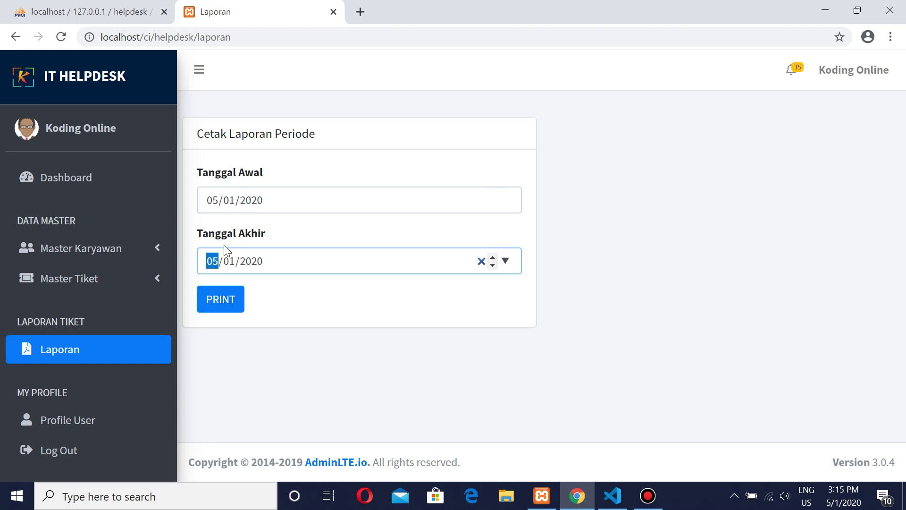
# Step: Generate the printable report, cancel printing to view it, then close the report tab
pyautogui.click(219, 309)
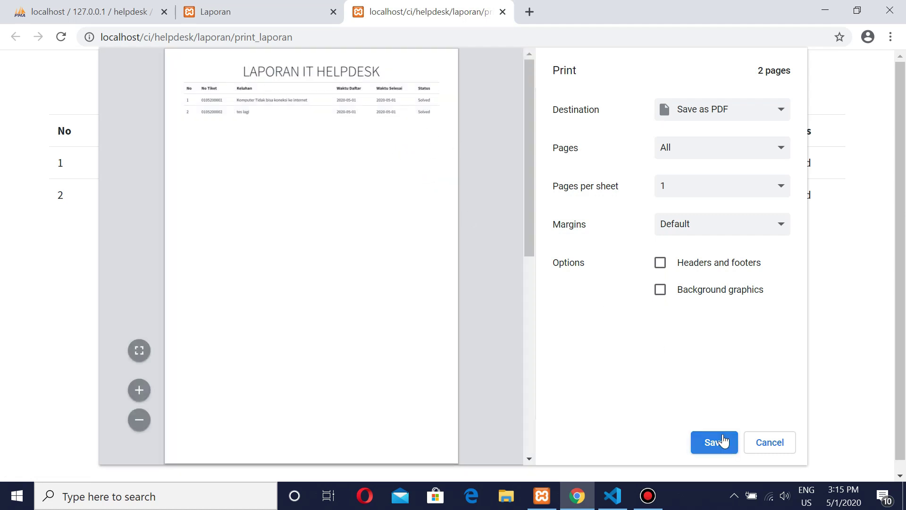
pyautogui.click(768, 445)
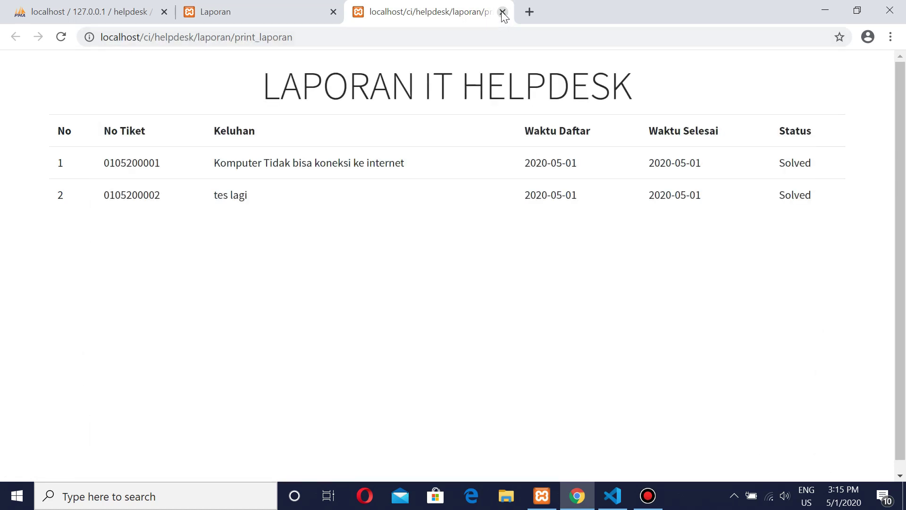
pyautogui.click(503, 11)
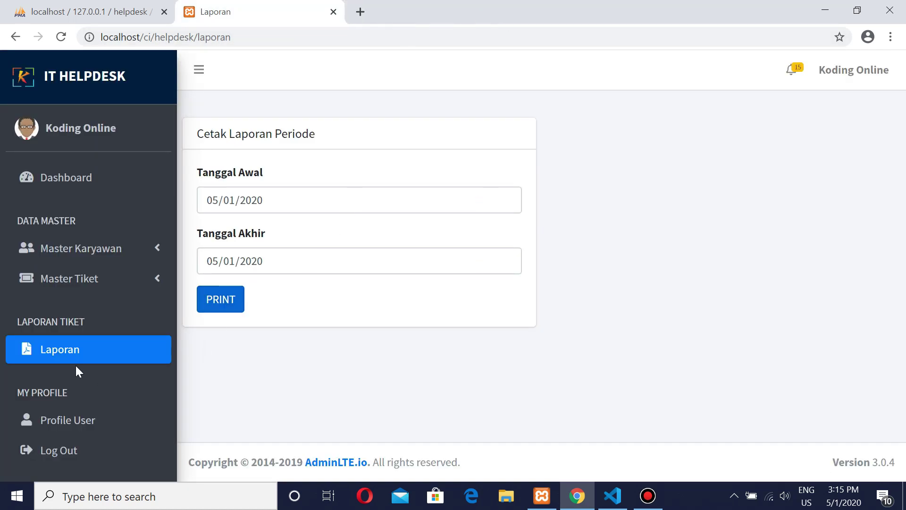
# Step: Open the admin's Update Profile page and bring up the Ganti Password (Edit Password) form
pyautogui.click(93, 422)
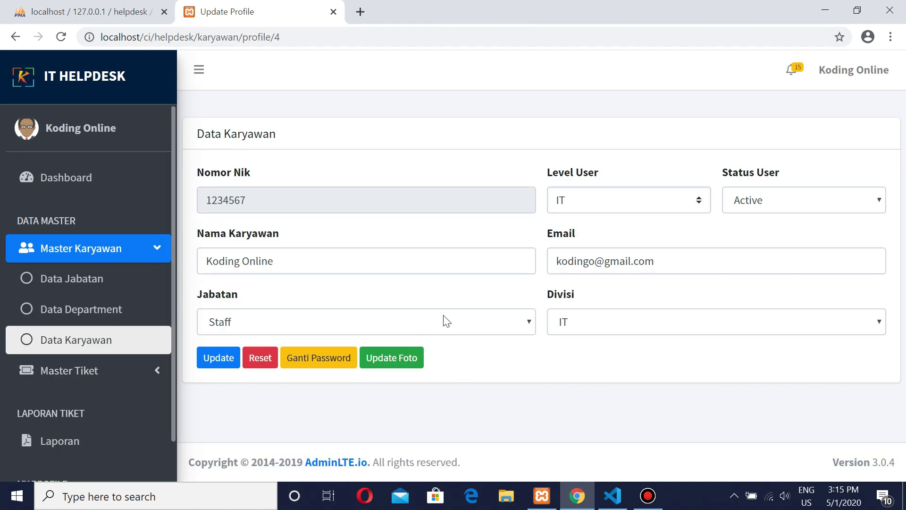
pyautogui.scroll(-1, 105, 425)
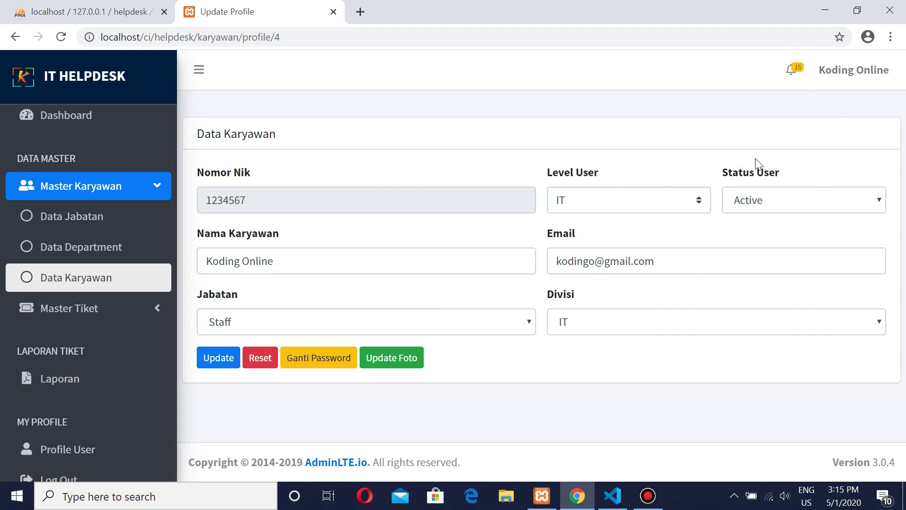
pyautogui.click(318, 359)
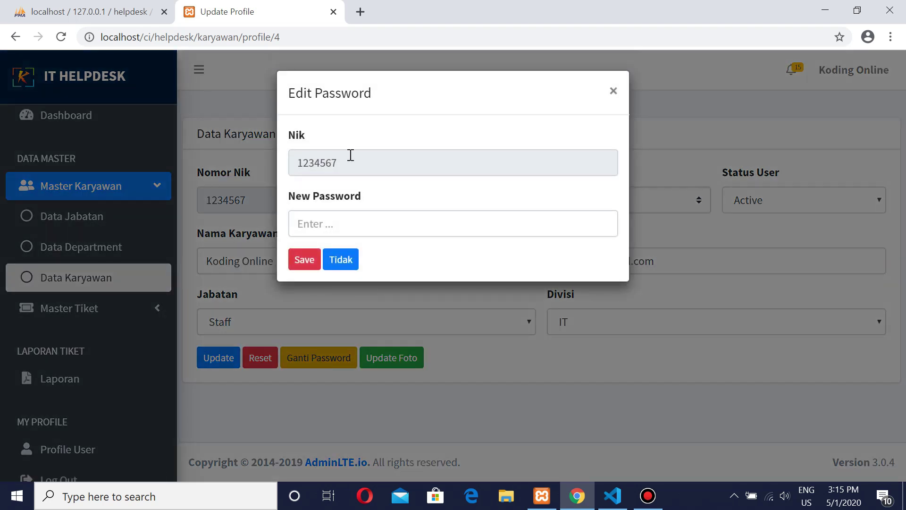
pyautogui.doubleClick(348, 162)
pyautogui.click(447, 123)
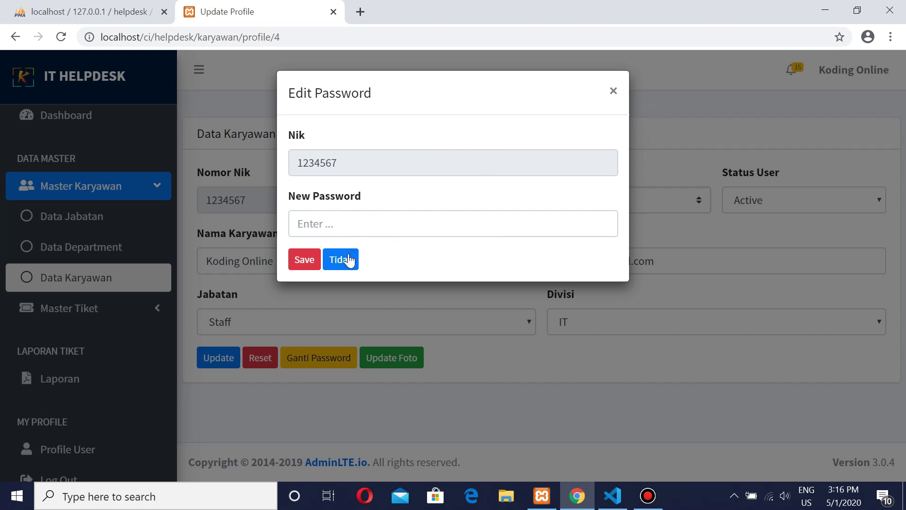
# Step: Close the Edit Password dialog and dismiss the Update Foto form without choosing a photo
pyautogui.click(612, 93)
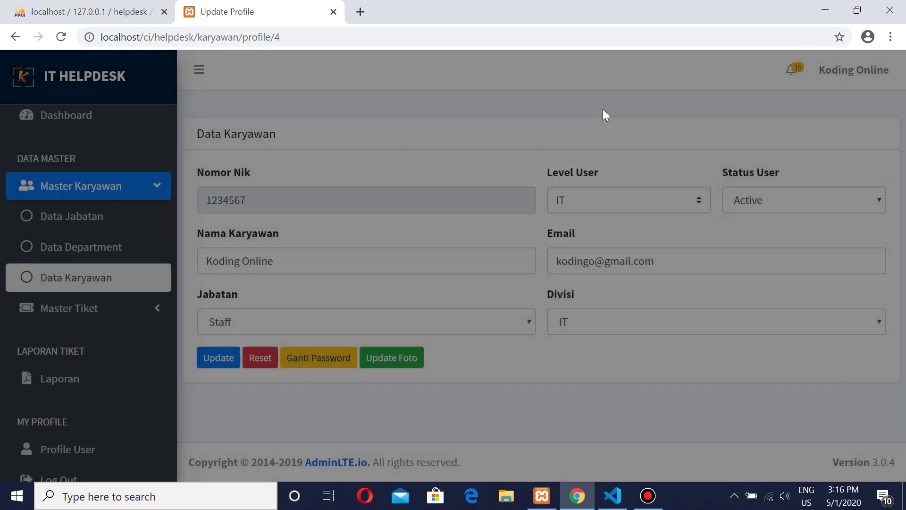
pyautogui.click(406, 358)
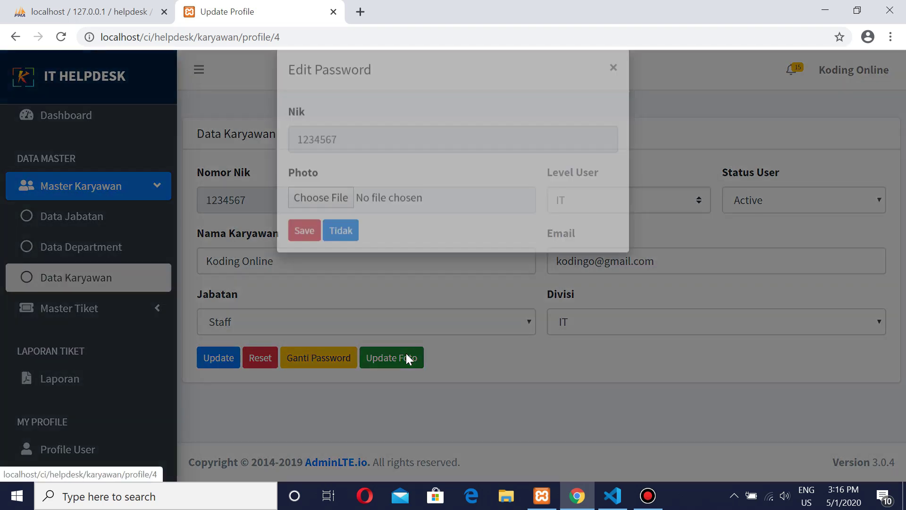
pyautogui.click(319, 220)
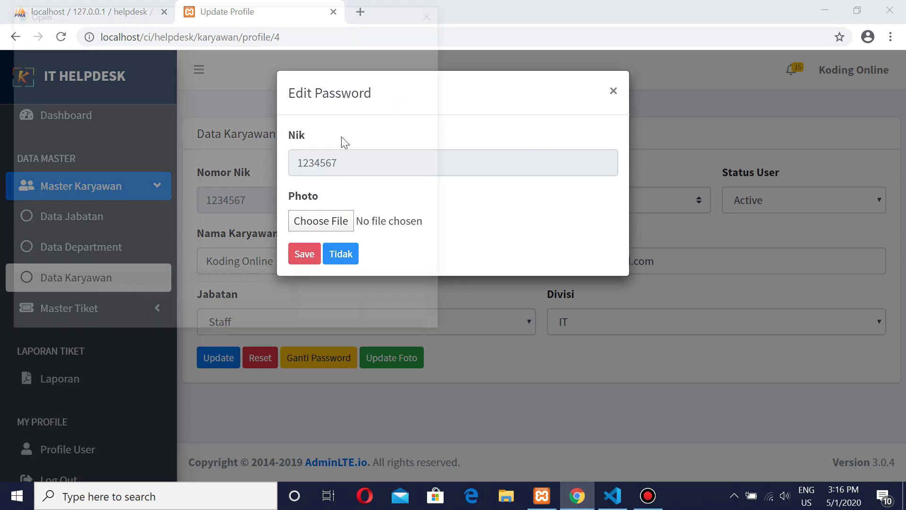
pyautogui.click(435, 10)
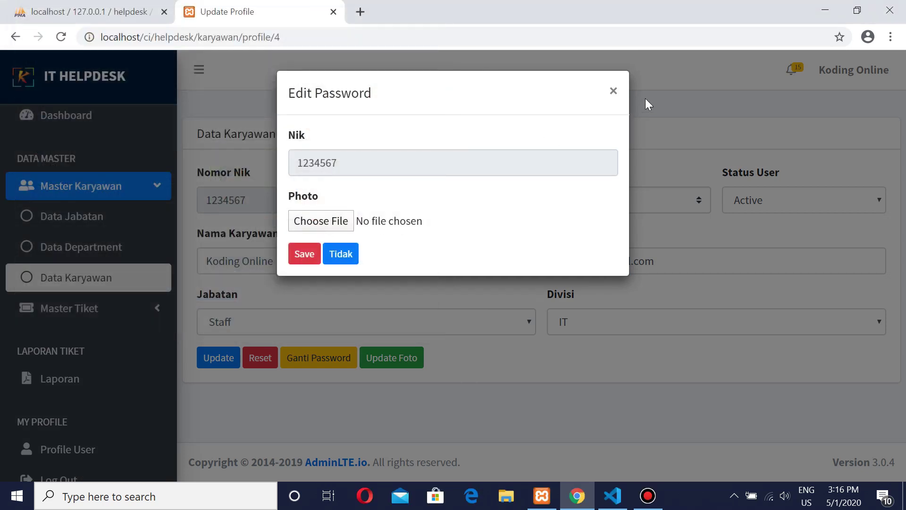
pyautogui.click(614, 93)
# Step: Show the Data Karyawan employee list and collapse the Master Karyawan group
pyautogui.scroll(2, 71, 246)
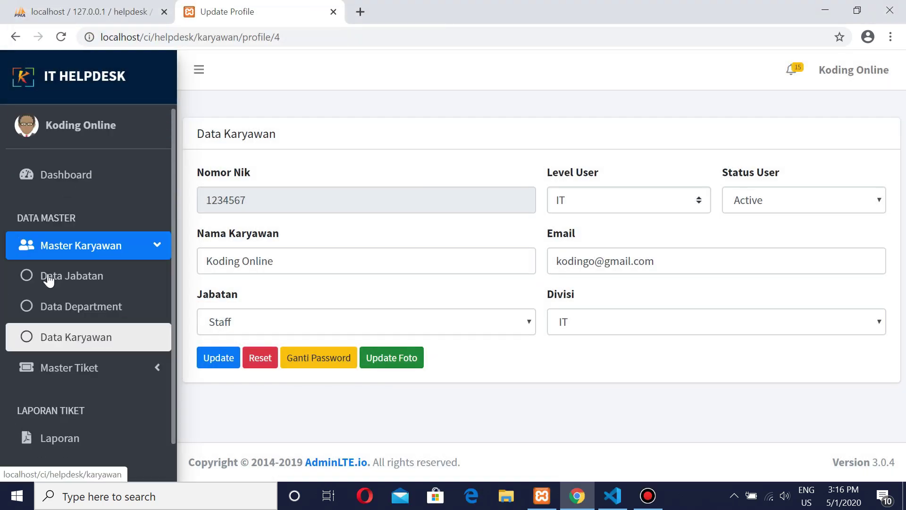
pyautogui.click(81, 341)
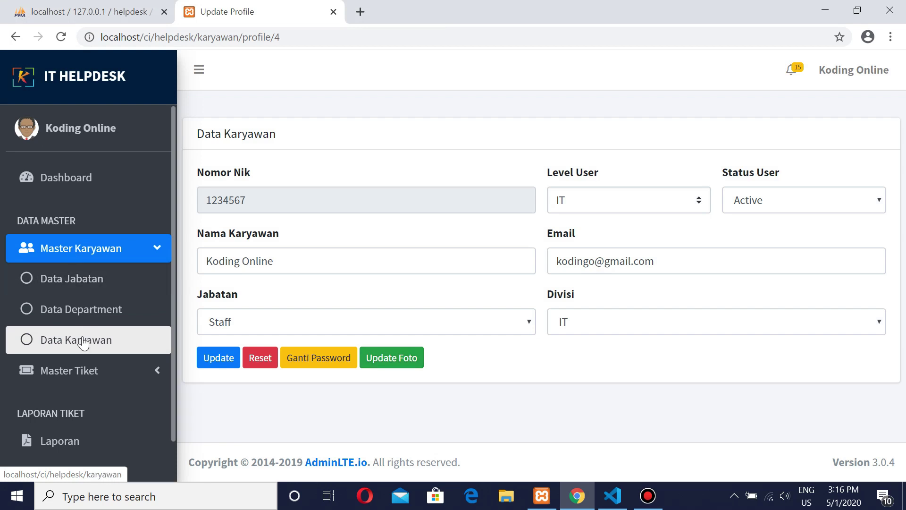
pyautogui.click(81, 258)
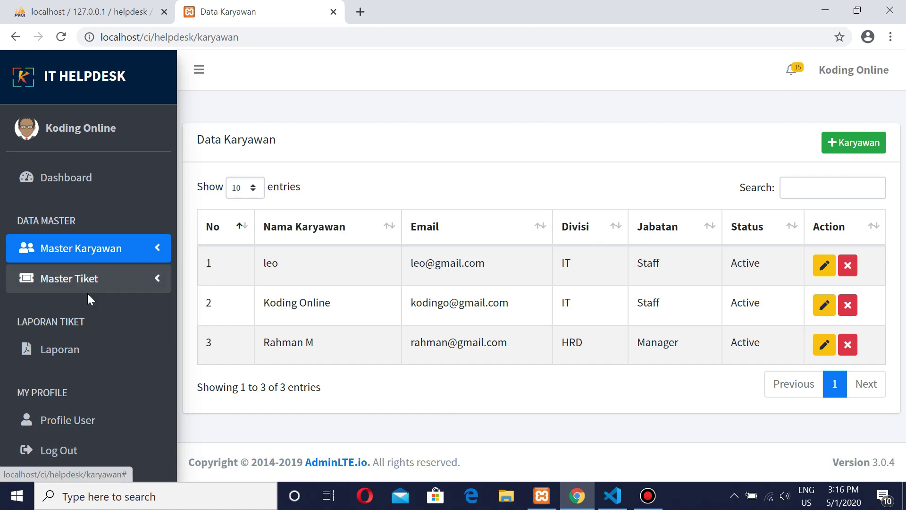
# Step: Log out of admin and sign in as the HRD manager with the saved email and account password
pyautogui.click(62, 454)
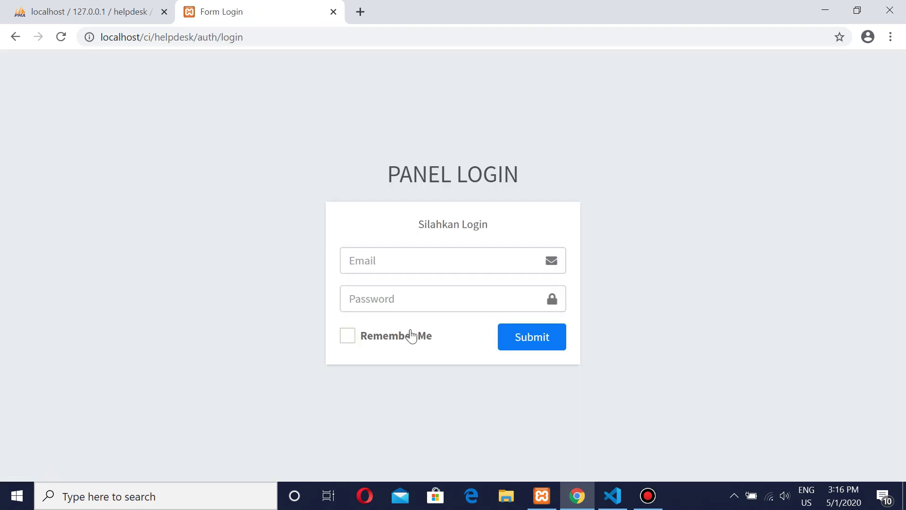
pyautogui.click(420, 269)
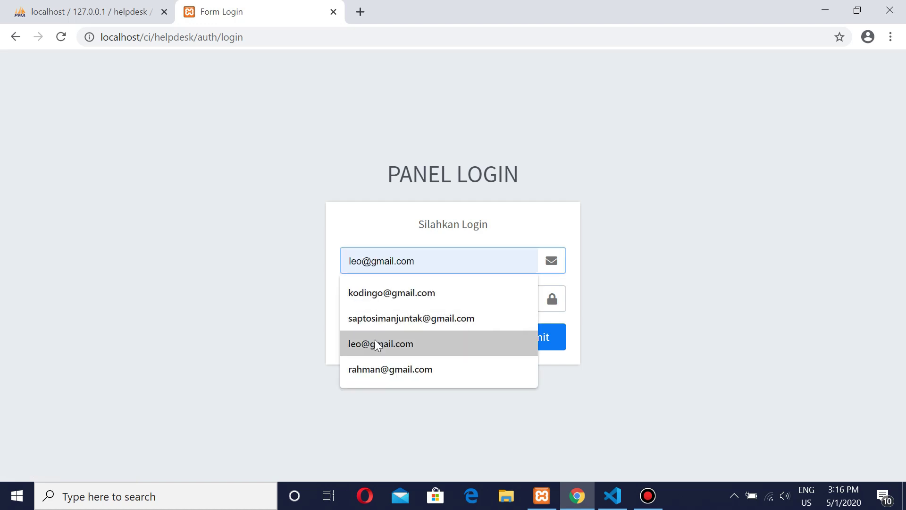
pyautogui.click(370, 366)
pyautogui.click(385, 303)
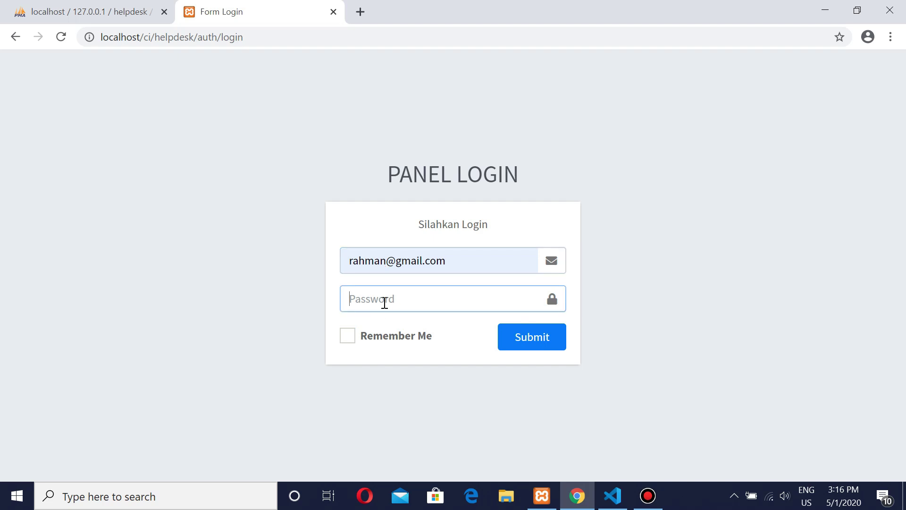
pyautogui.write('•••••')
pyautogui.click(543, 345)
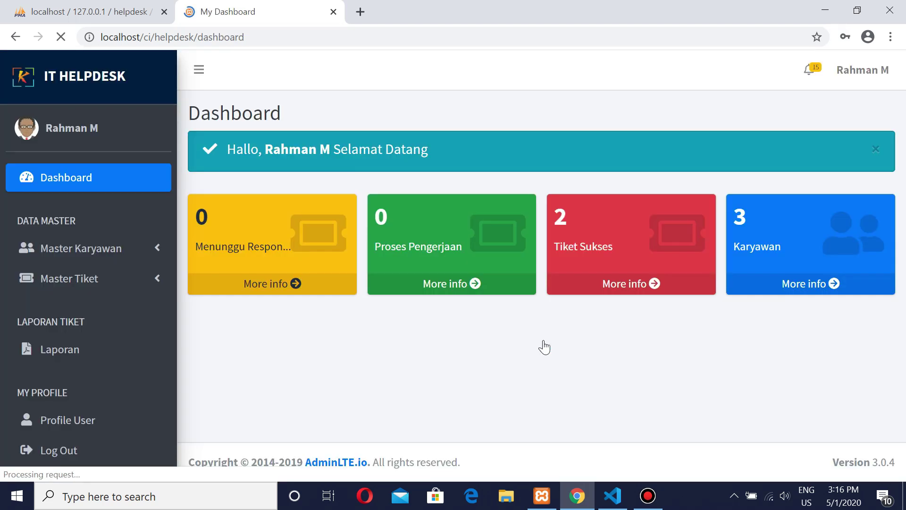
pyautogui.click(866, 55)
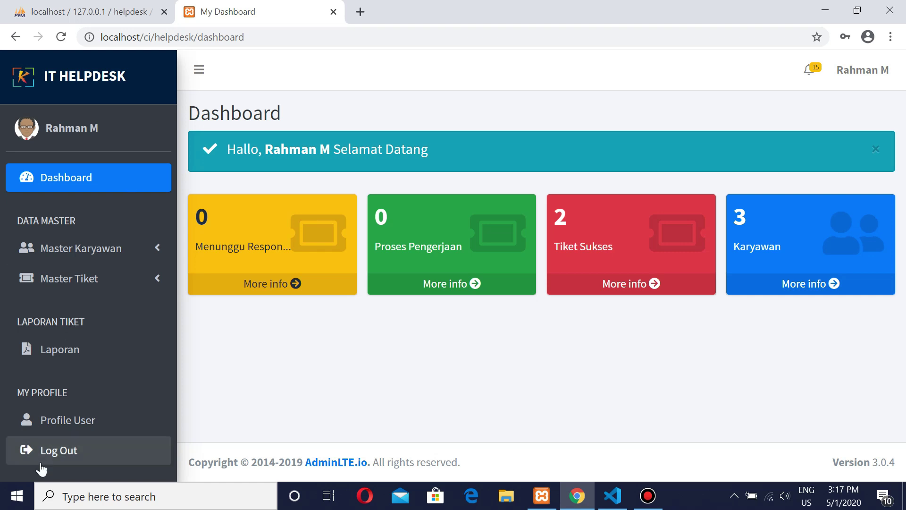
# Step: Log out, sign in as the IT staff user with the saved email and password, and view Profile User
pyautogui.click(47, 450)
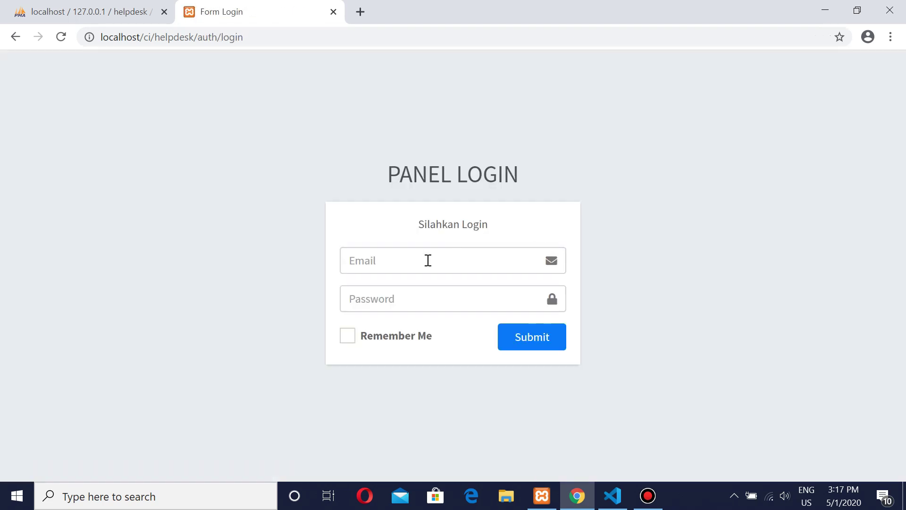
pyautogui.click(425, 260)
pyautogui.click(366, 348)
pyautogui.click(377, 304)
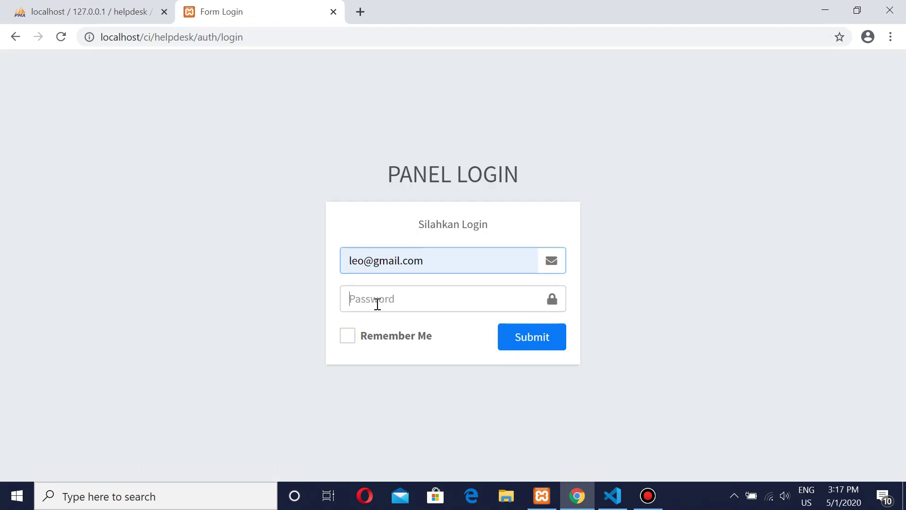
pyautogui.write('12345')
pyautogui.click(526, 345)
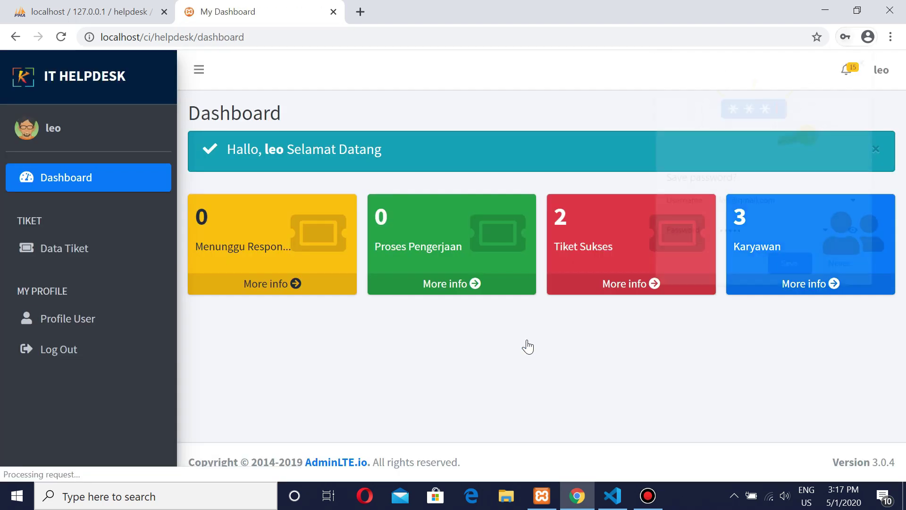
pyautogui.click(865, 57)
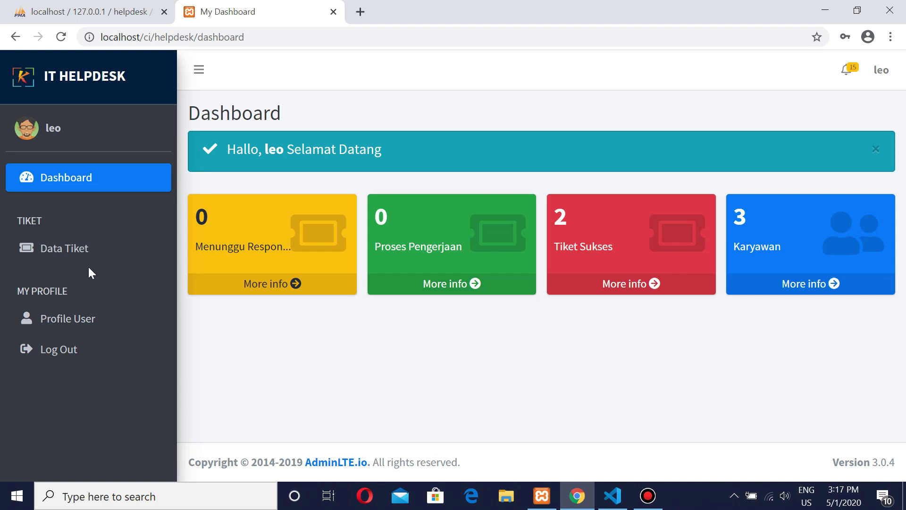
pyautogui.click(62, 322)
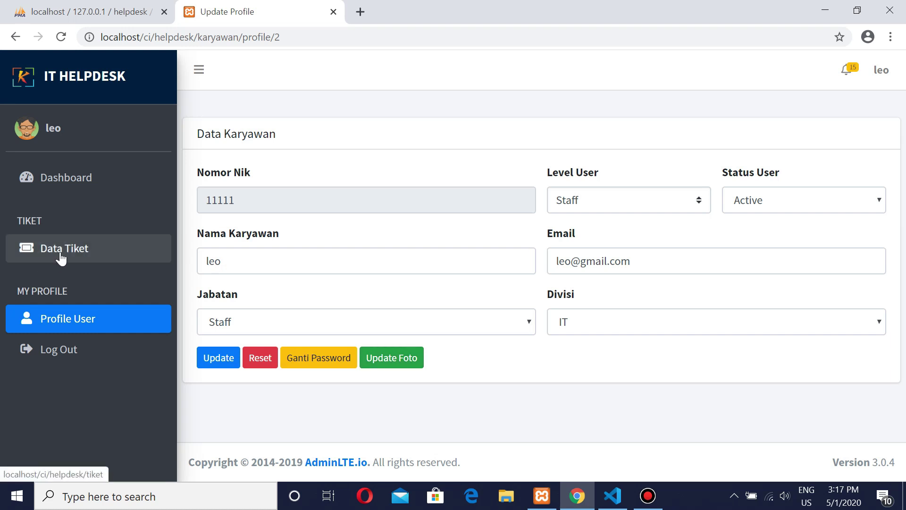
pyautogui.click(77, 247)
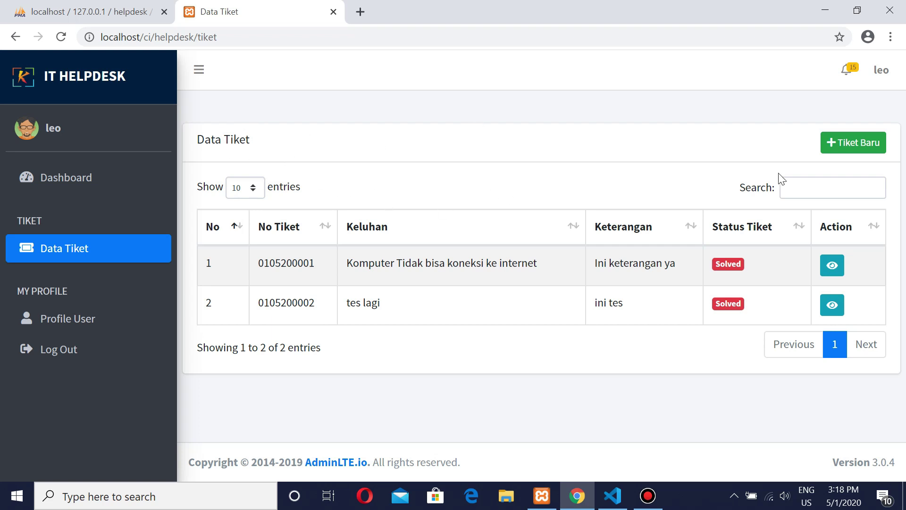
# Step: Start a new ticket with Keluhan 'Printer tidak bisa konek ke komputer' and Keterangan 'Mohon segera di tindak lanjutin'
pyautogui.click(841, 144)
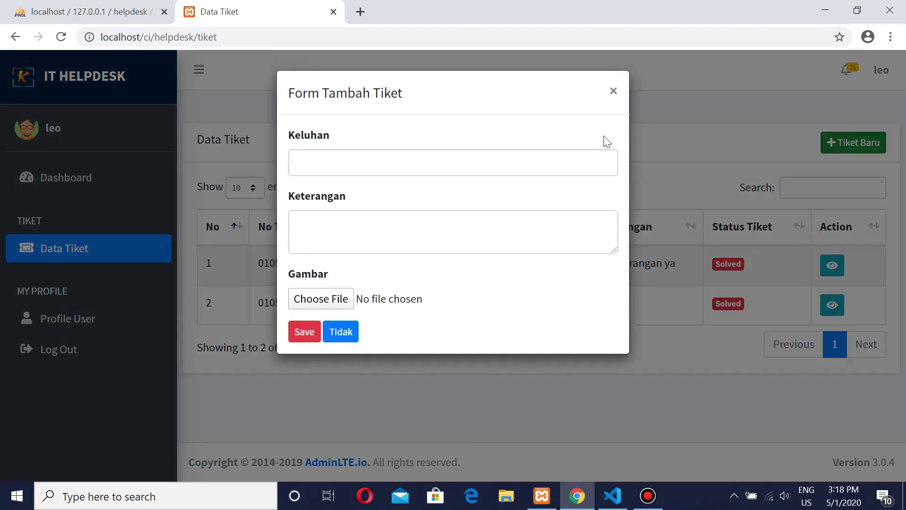
pyautogui.click(298, 164)
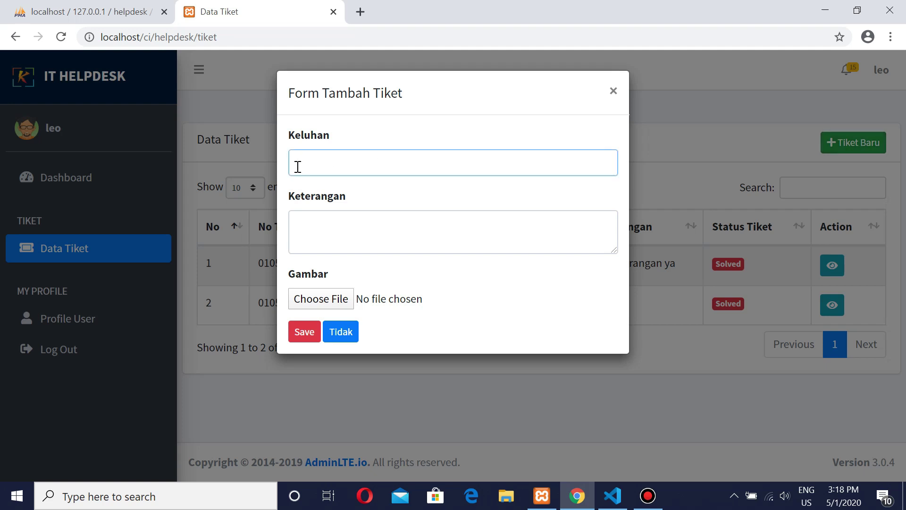
pyautogui.write('Printer tidak bisa k')
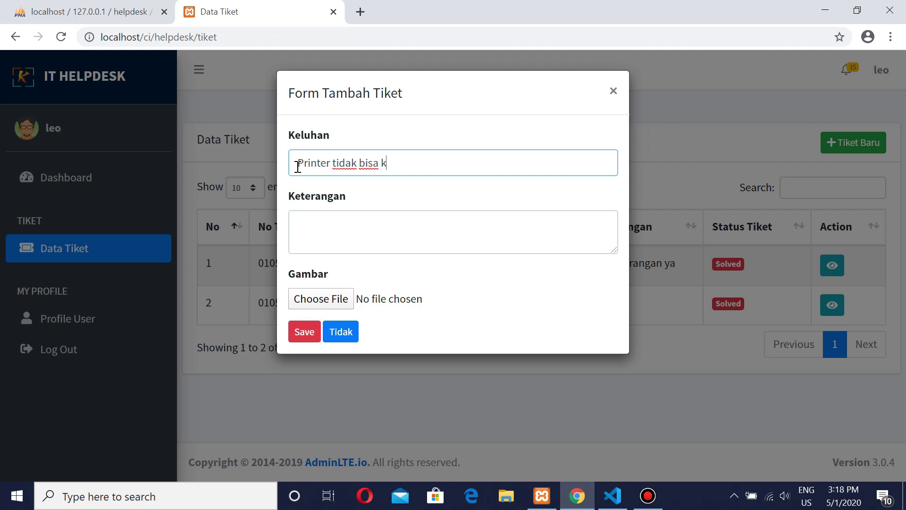
pyautogui.write('onek ke komputer')
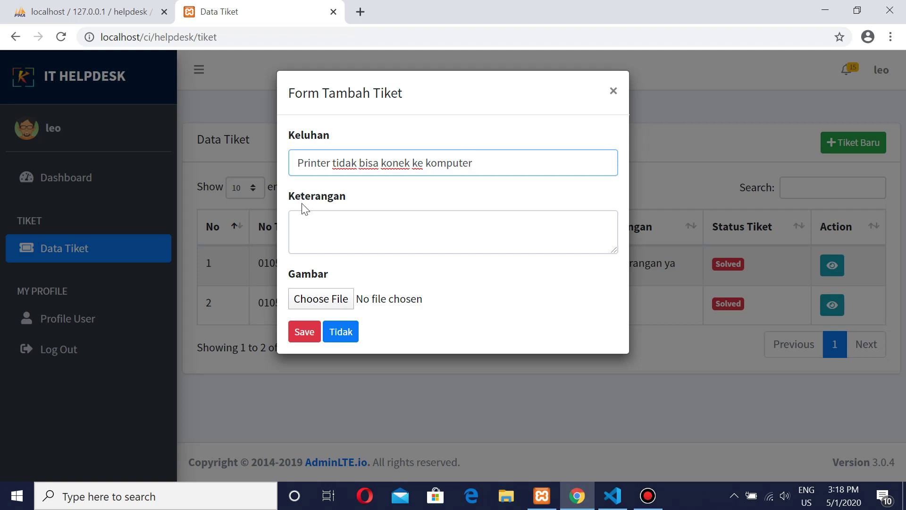
pyautogui.click(305, 228)
pyautogui.write('Moh')
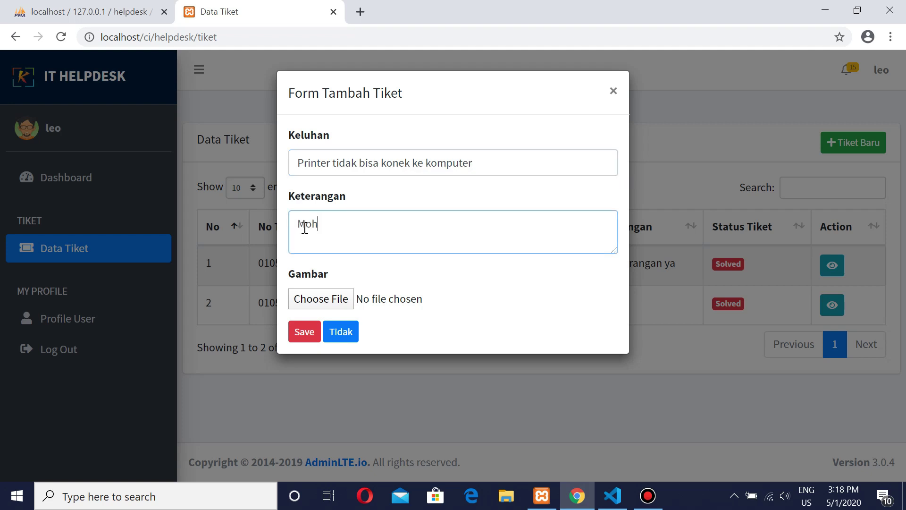
pyautogui.write('on segera di t')
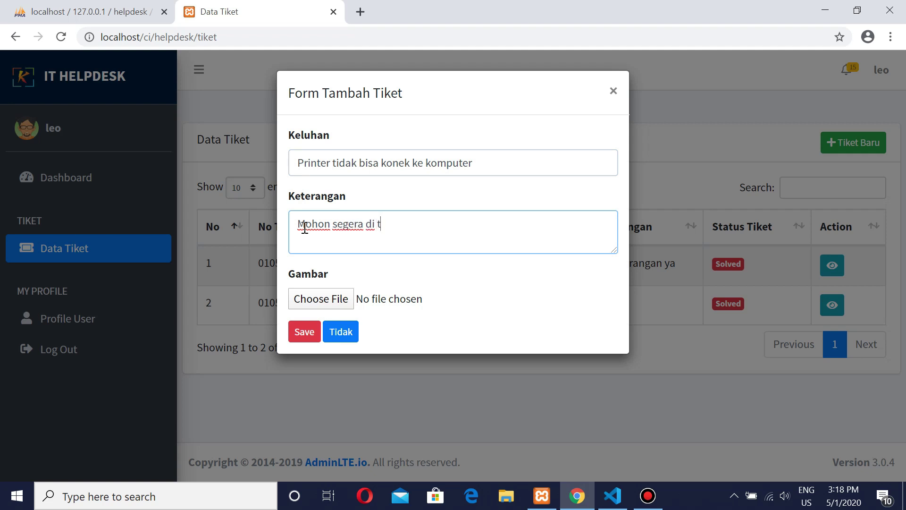
pyautogui.write('indak lanjutin')
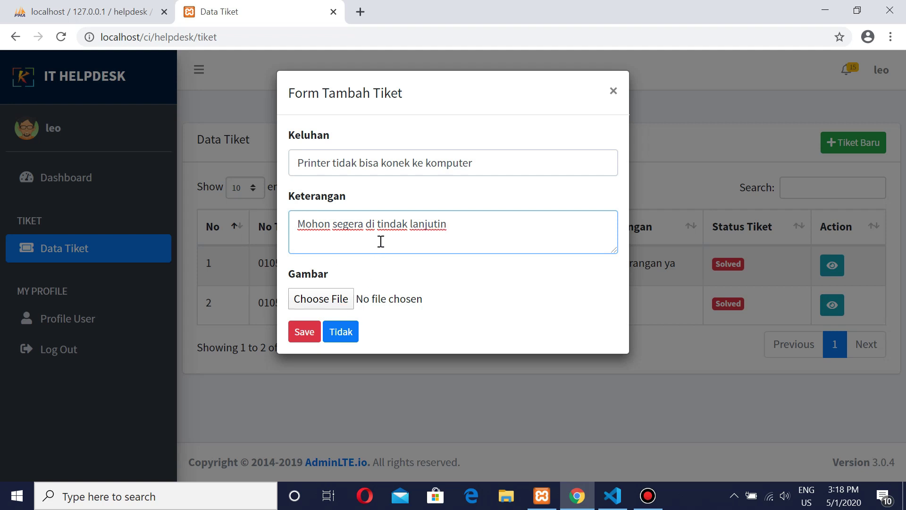
# Step: Attach default-150x150.png to the ticket and save it
pyautogui.click(325, 302)
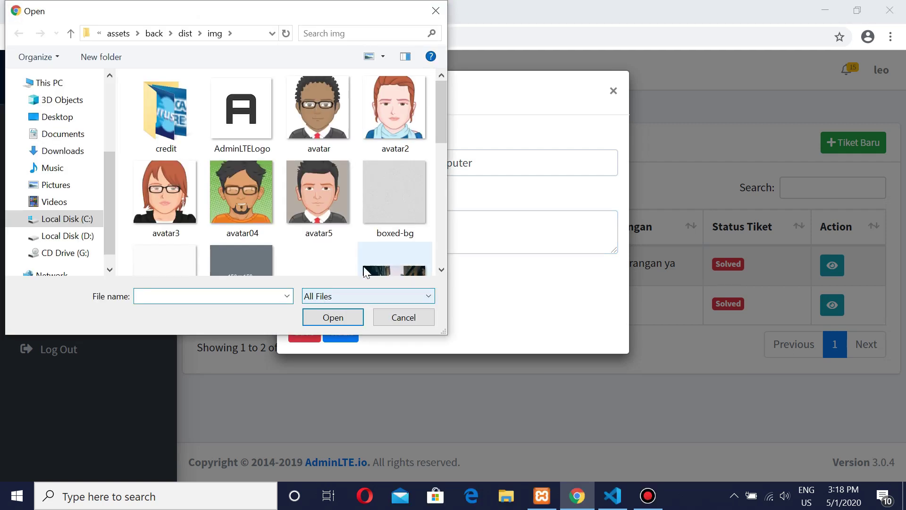
pyautogui.moveTo(440, 129); pyautogui.dragTo(442, 142)
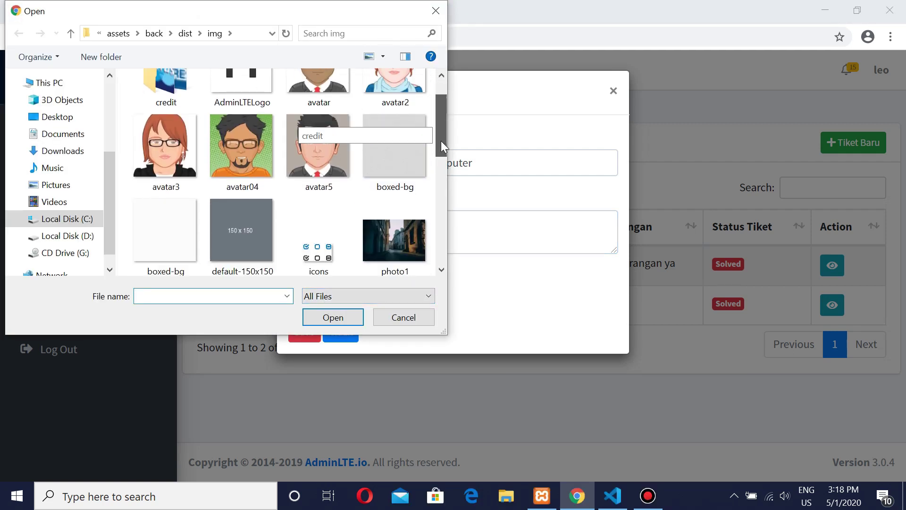
pyautogui.click(263, 231)
pyautogui.doubleClick(264, 231)
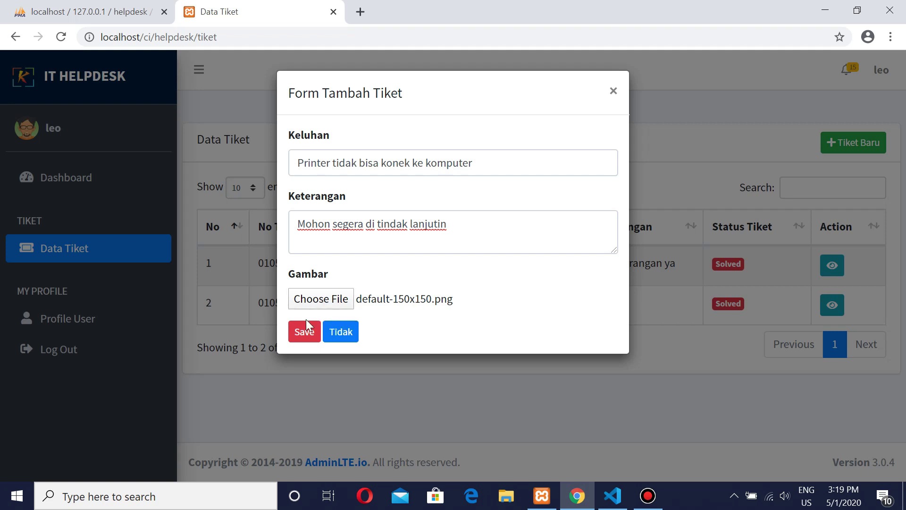
pyautogui.click(304, 333)
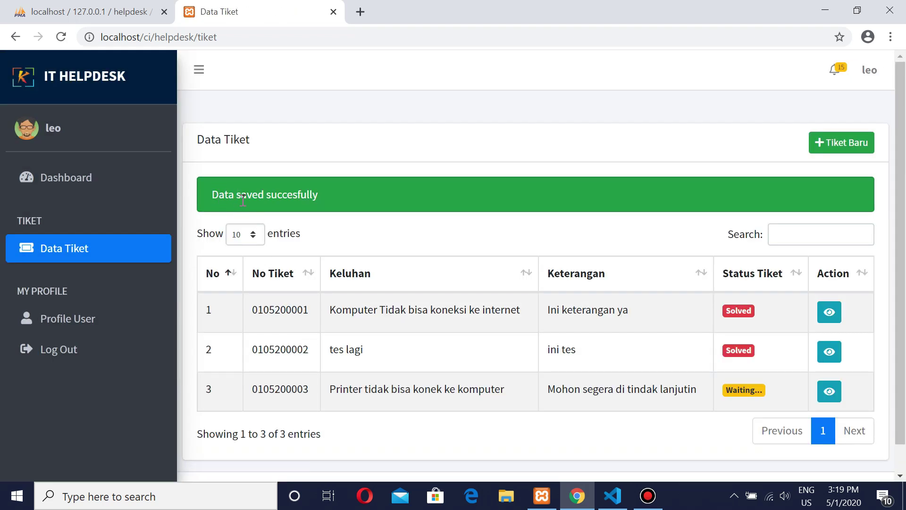
pyautogui.moveTo(243, 198); pyautogui.dragTo(318, 195)
pyautogui.click(338, 192)
pyautogui.scroll(-1, 385, 160)
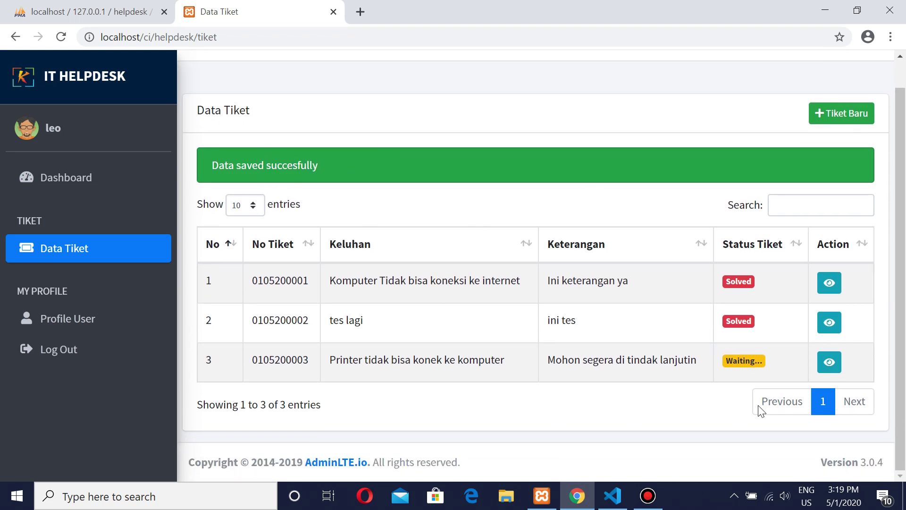
pyautogui.moveTo(721, 361); pyautogui.dragTo(762, 360)
pyautogui.click(763, 365)
pyautogui.click(148, 251)
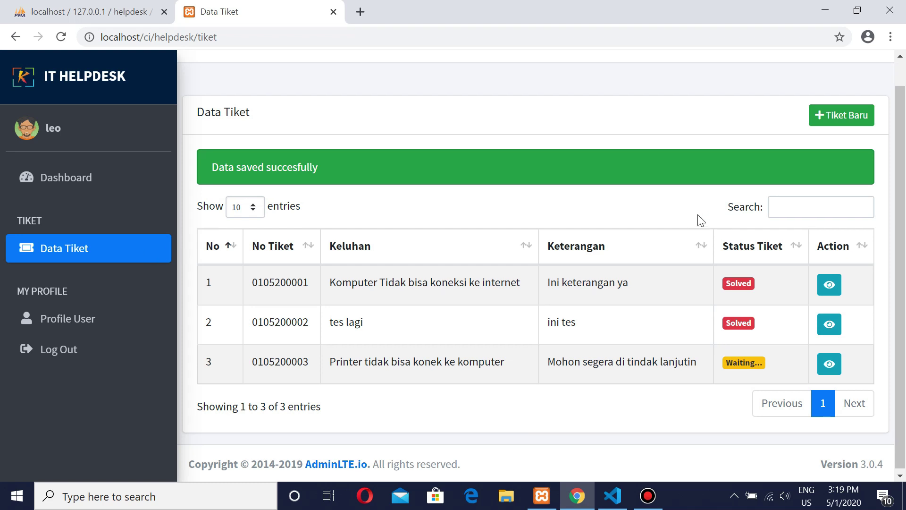
pyautogui.click(829, 391)
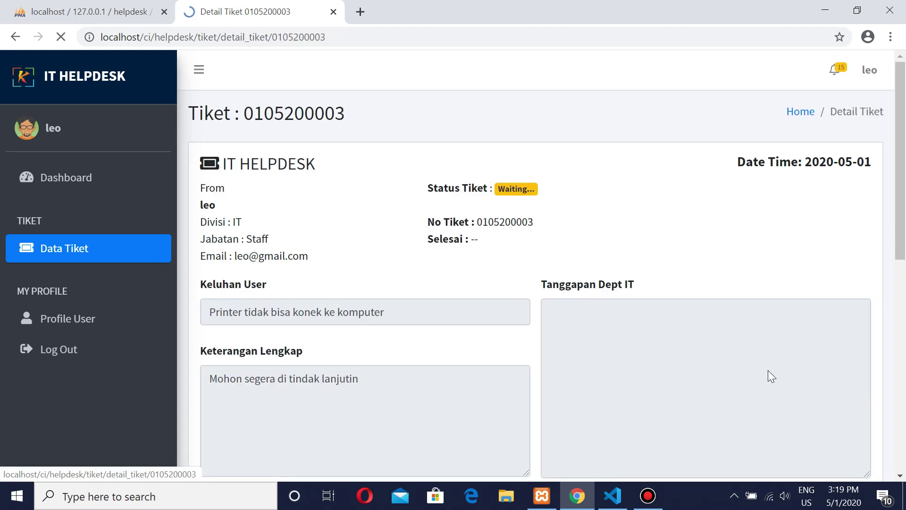
pyautogui.scroll(-4, 340, 232)
pyautogui.scroll(-7, 428, 214)
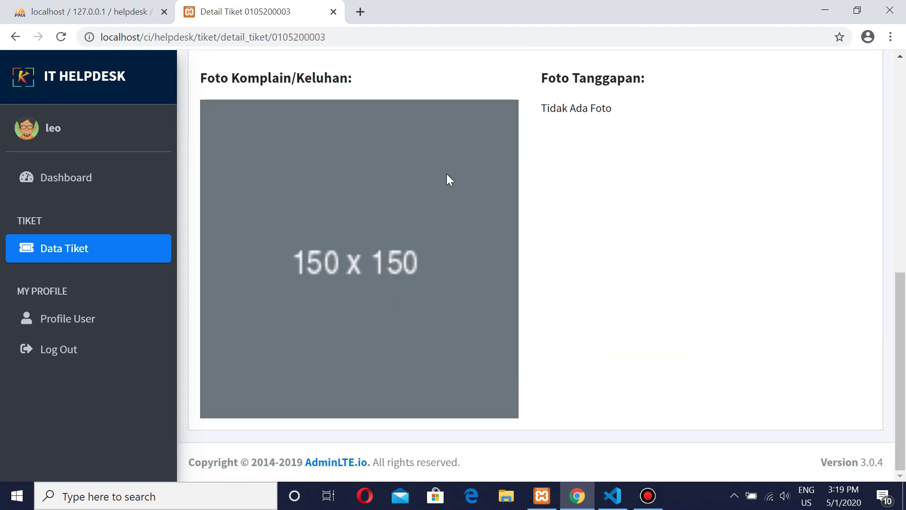
pyautogui.scroll(3, 374, 200)
pyautogui.moveTo(322, 293); pyautogui.dragTo(392, 317)
pyautogui.scroll(3, 393, 317)
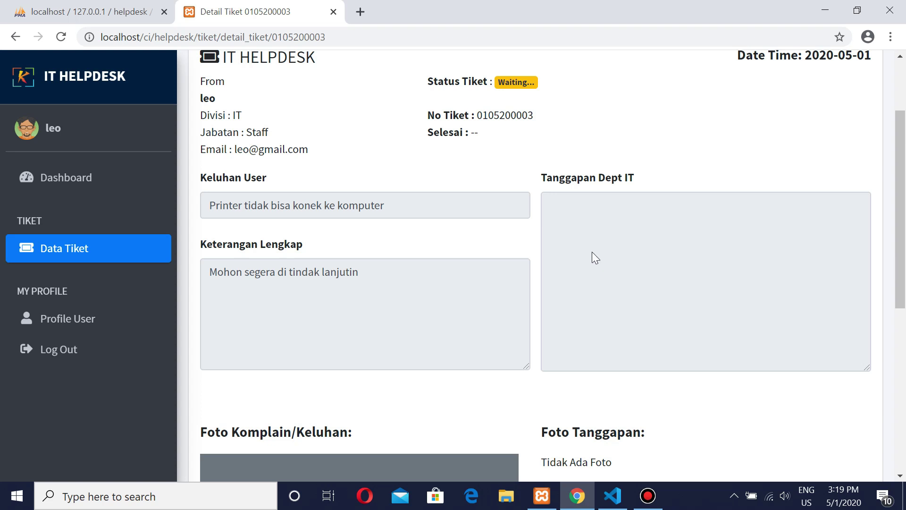
pyautogui.scroll(-3, 712, 264)
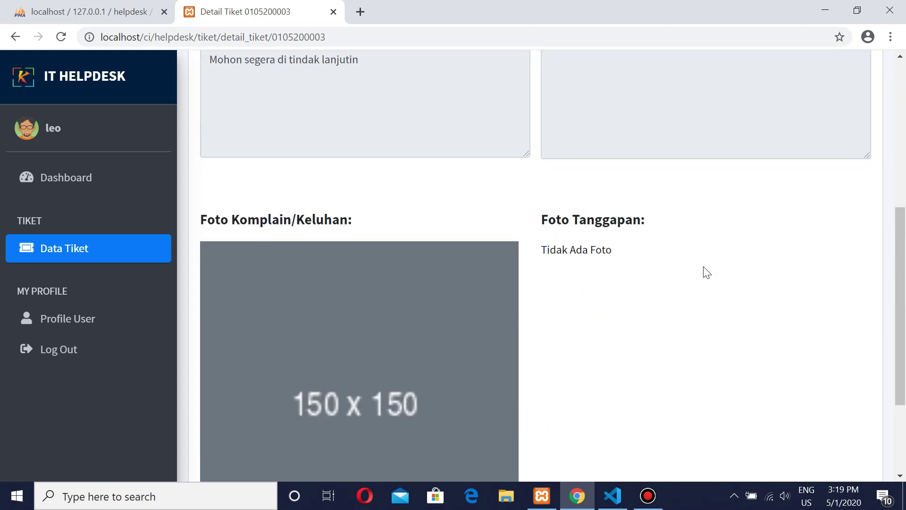
pyautogui.moveTo(579, 247); pyautogui.dragTo(630, 317)
pyautogui.scroll(4, 348, 247)
pyautogui.scroll(2, 348, 248)
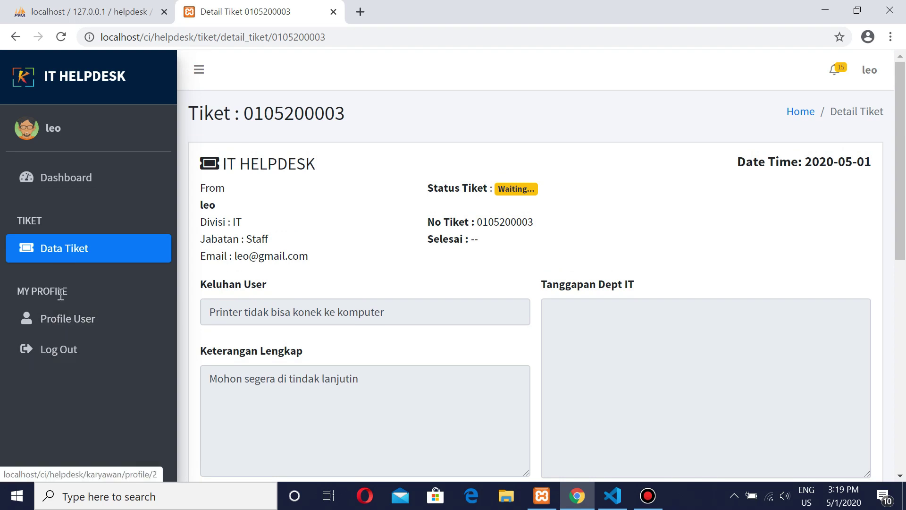
pyautogui.click(76, 261)
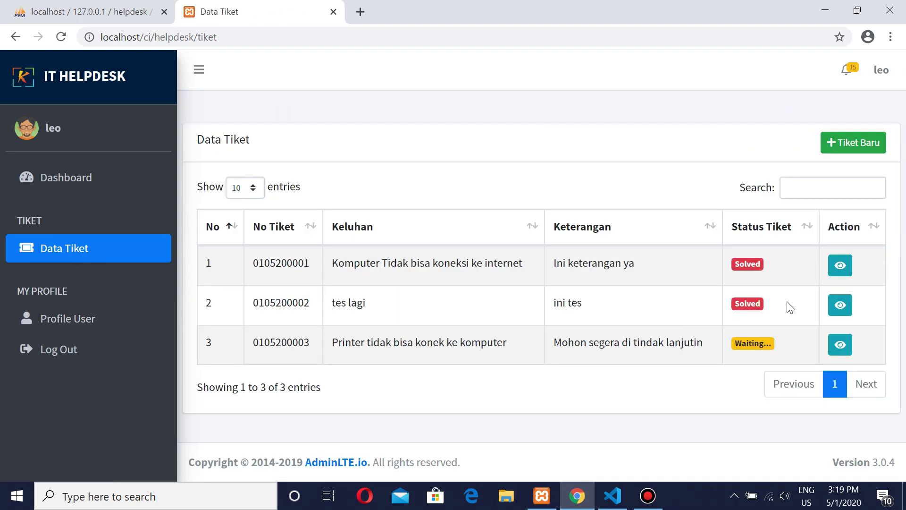
pyautogui.moveTo(757, 343); pyautogui.dragTo(729, 344)
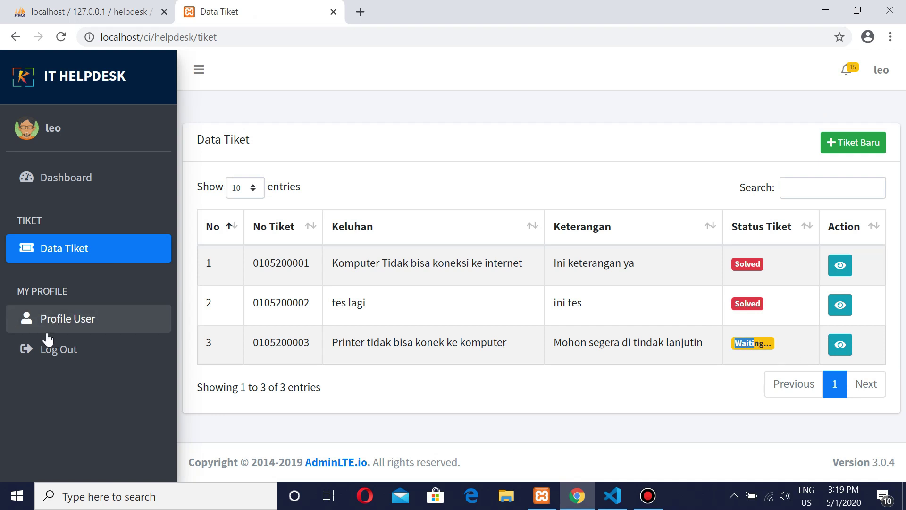
pyautogui.click(772, 347)
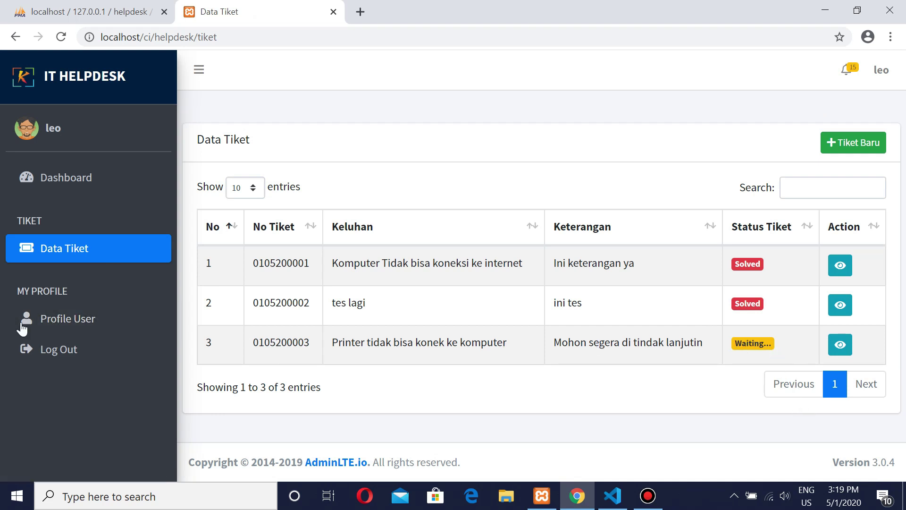
# Step: Log out and sign in as administrator with the saved admin e-mail and account password
pyautogui.click(72, 353)
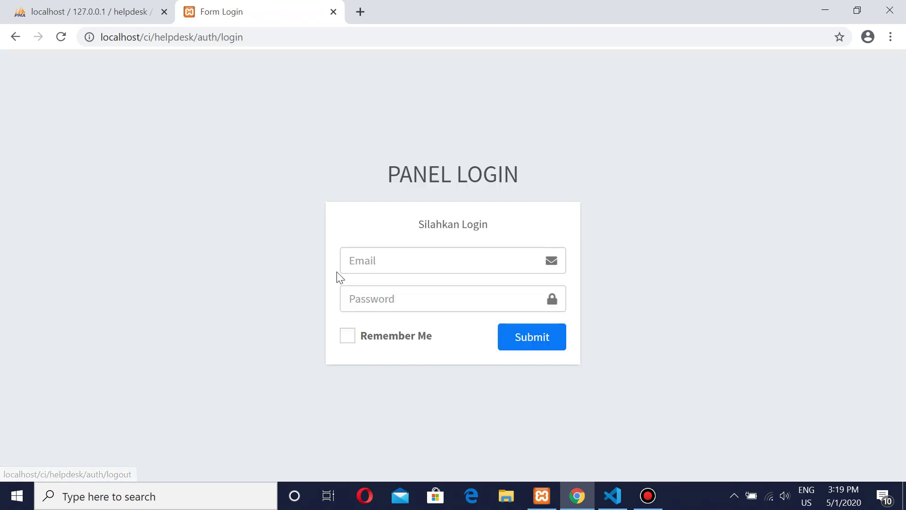
pyautogui.click(421, 262)
pyautogui.click(394, 295)
pyautogui.click(385, 295)
pyautogui.write('123')
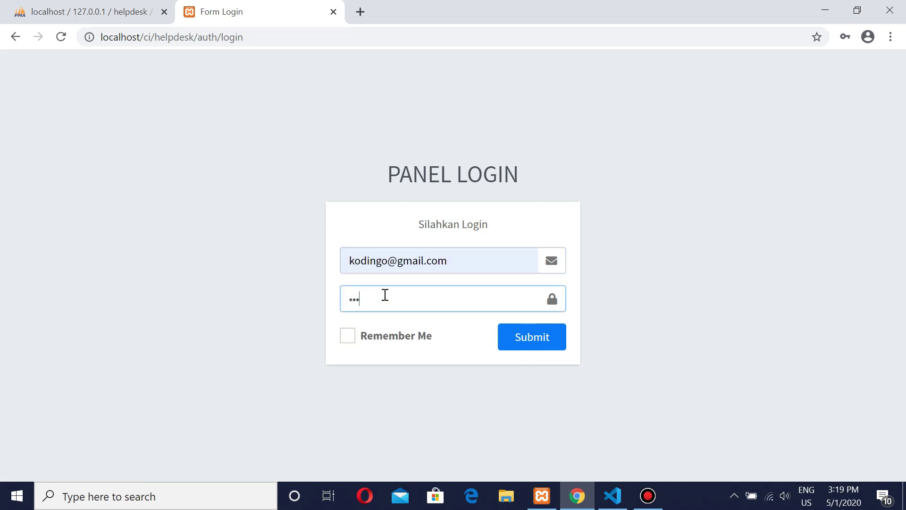
pyautogui.write('4')
pyautogui.click(530, 340)
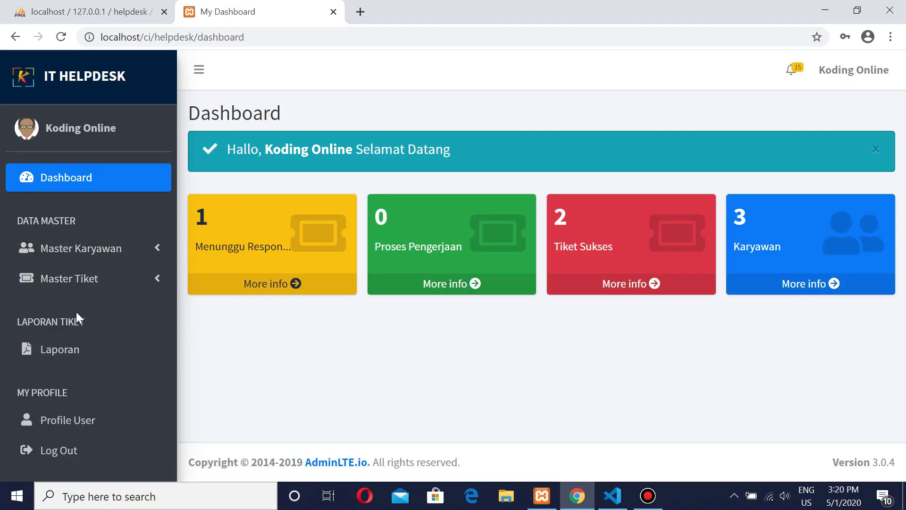
pyautogui.click(89, 292)
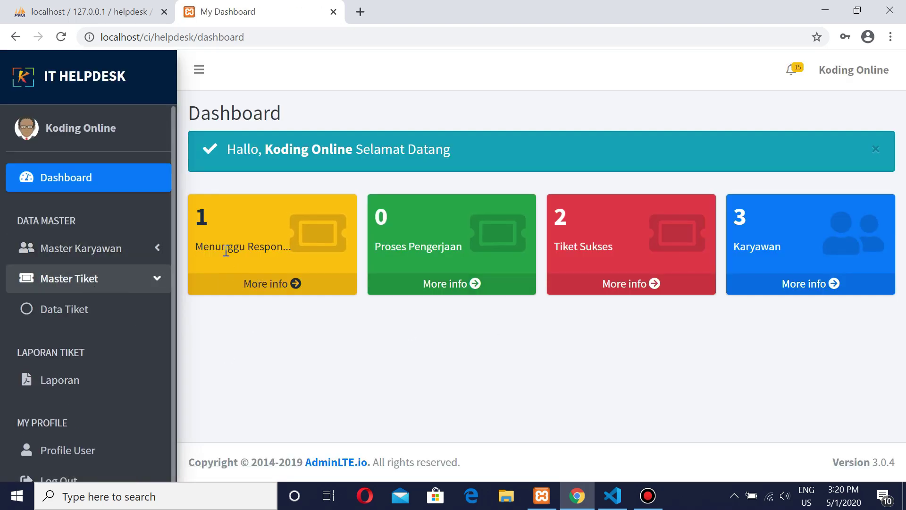
pyautogui.click(73, 309)
pyautogui.moveTo(645, 344); pyautogui.dragTo(604, 344)
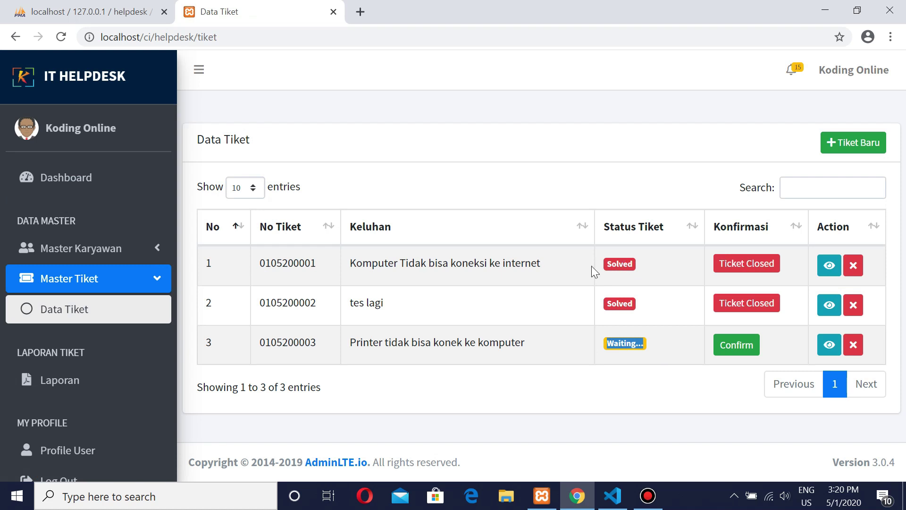
pyautogui.click(55, 178)
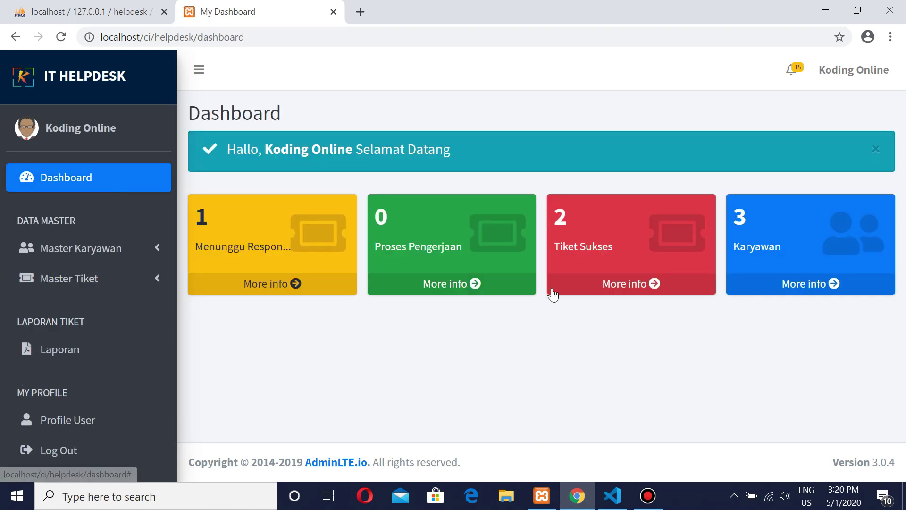
pyautogui.moveTo(619, 248); pyautogui.dragTo(599, 245)
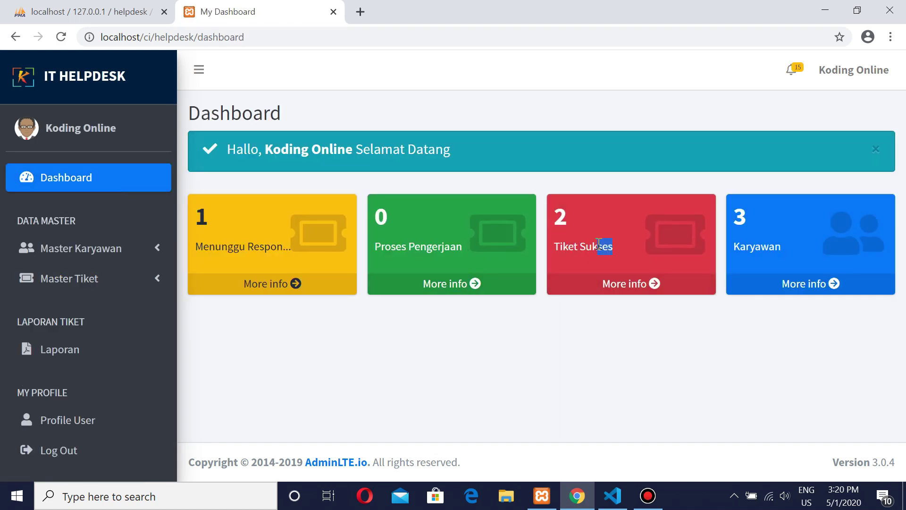
pyautogui.moveTo(201, 217); pyautogui.dragTo(752, 233)
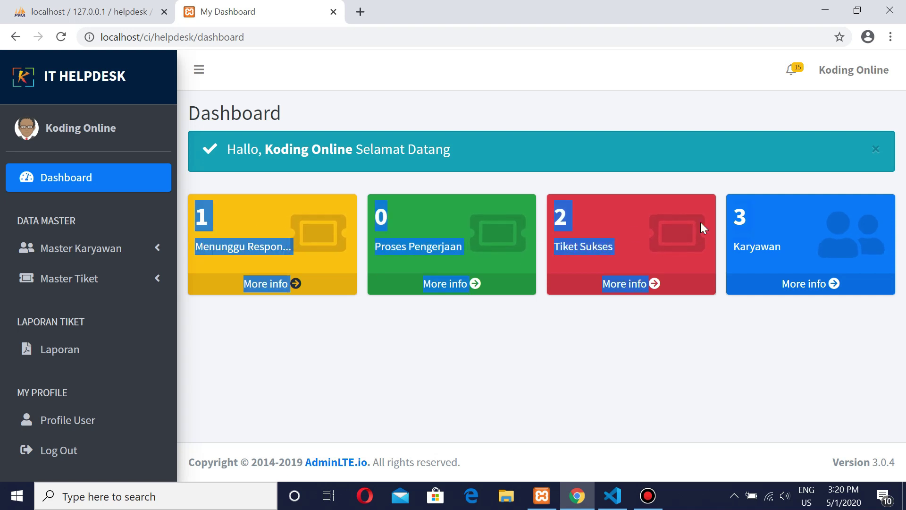
pyautogui.click(607, 190)
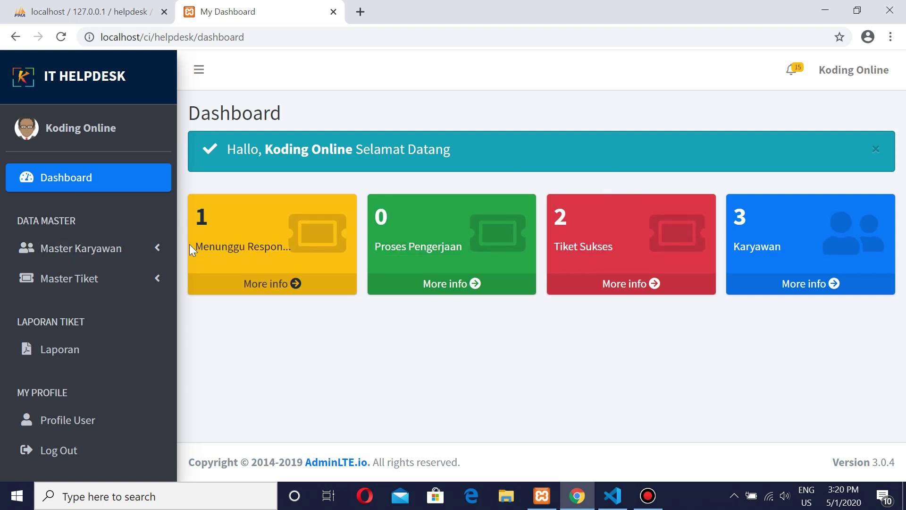
pyautogui.click(67, 283)
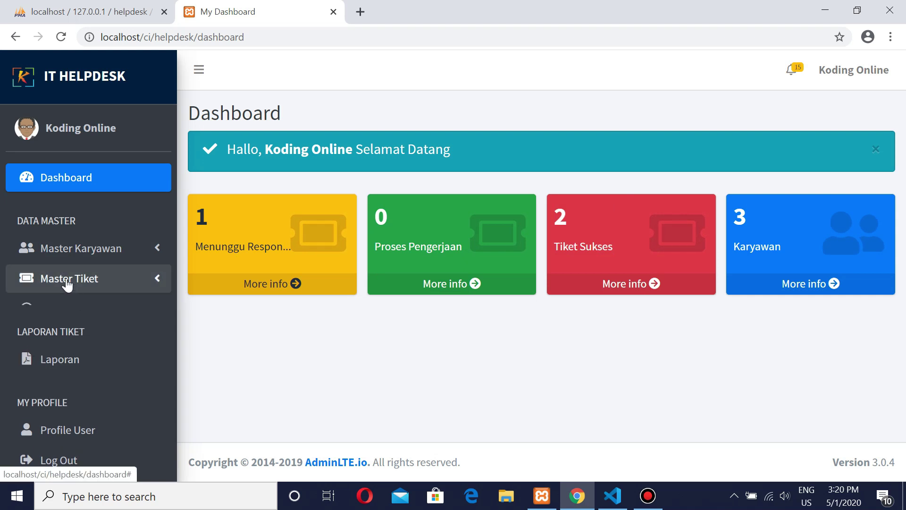
pyautogui.click(65, 310)
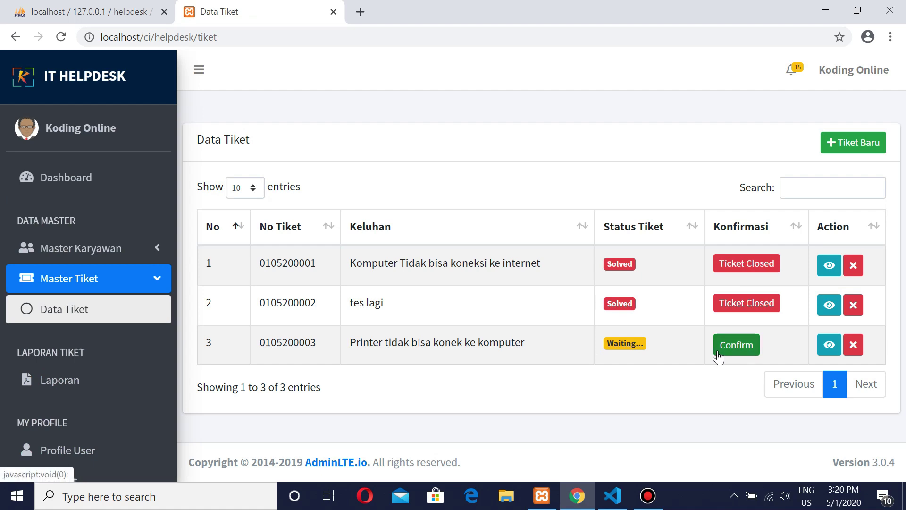
pyautogui.click(742, 348)
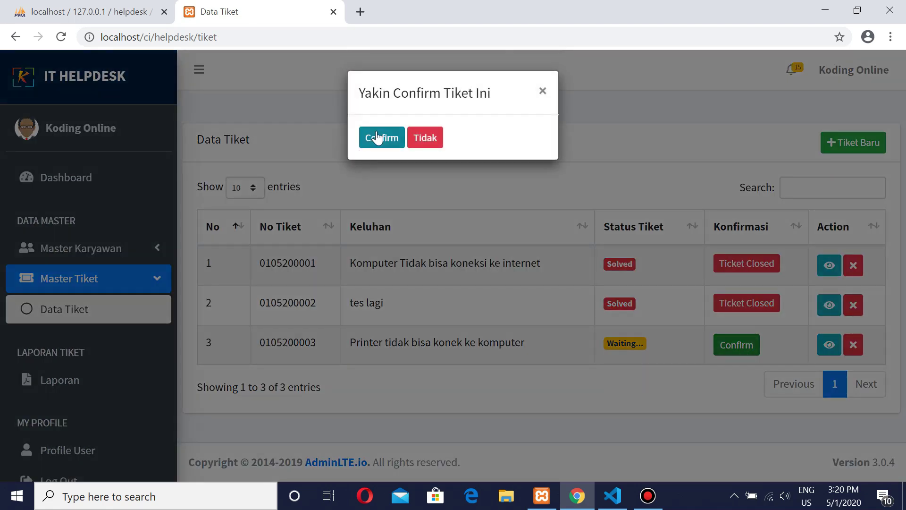
pyautogui.click(377, 138)
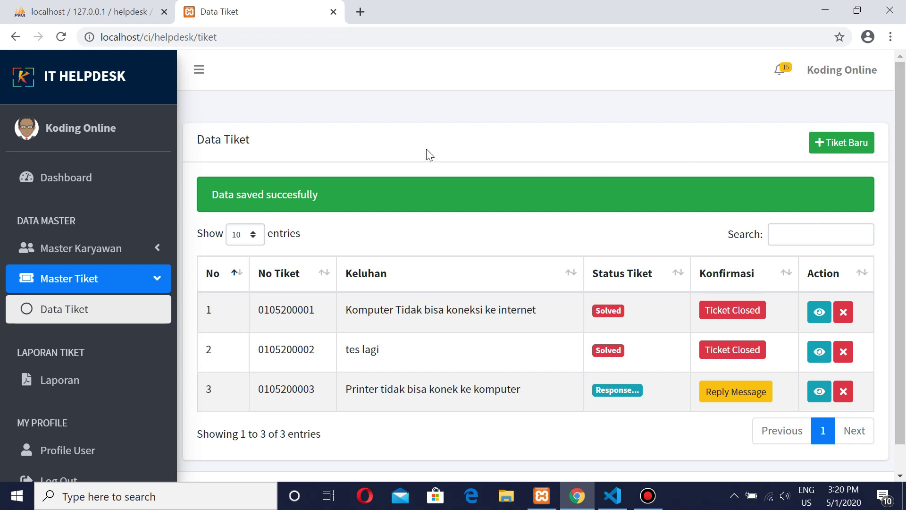
# Step: Reply 'Oke ditunggu' on the printer ticket with AdminLTELogo.png attached and send it
pyautogui.click(742, 392)
pyautogui.click(311, 304)
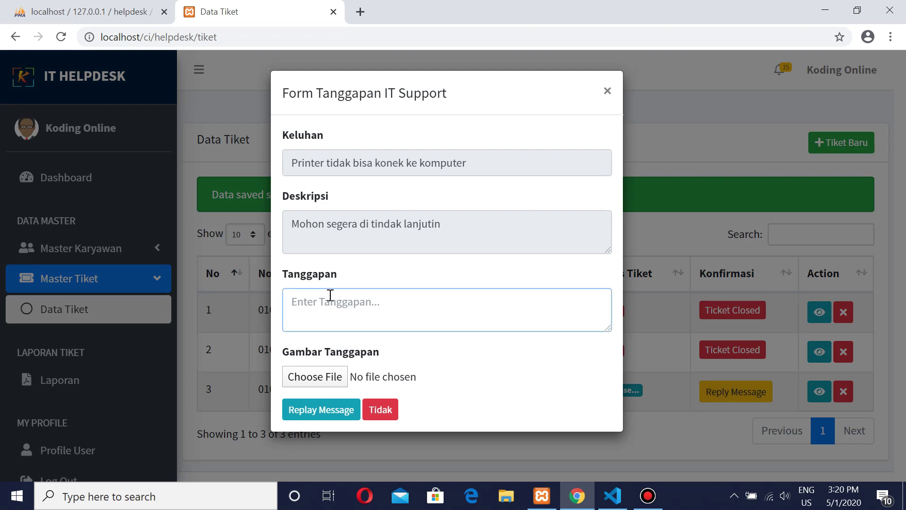
pyautogui.write('Oke d')
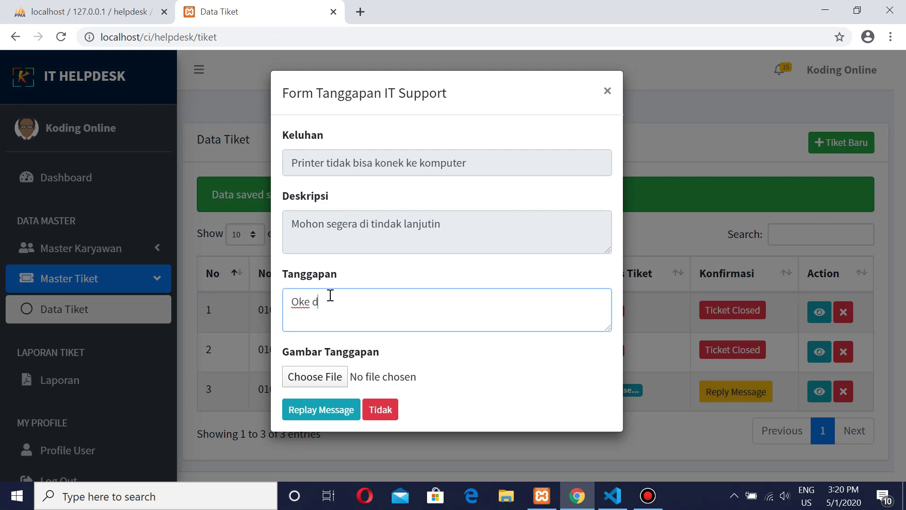
pyautogui.write('itunggu saja, teknisi dalam perjalanan')
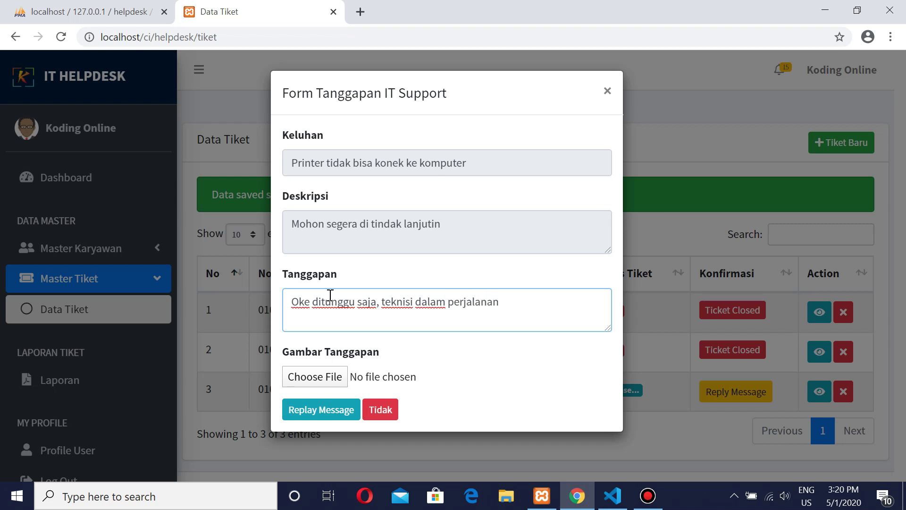
pyautogui.click(329, 376)
pyautogui.scroll(-1, 313, 189)
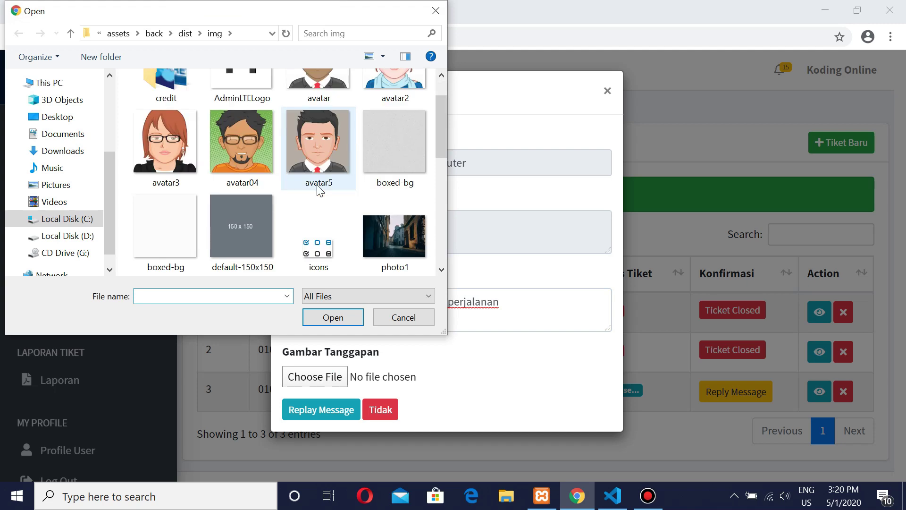
pyautogui.scroll(-2, 367, 190)
pyautogui.scroll(1, 331, 202)
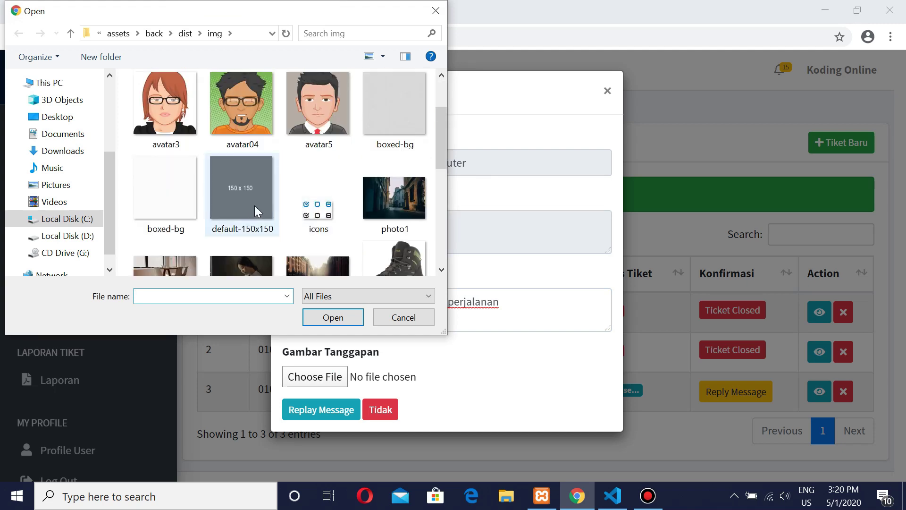
pyautogui.scroll(2, 283, 207)
pyautogui.scroll(-1, 316, 197)
pyautogui.scroll(1, 313, 197)
pyautogui.doubleClick(242, 108)
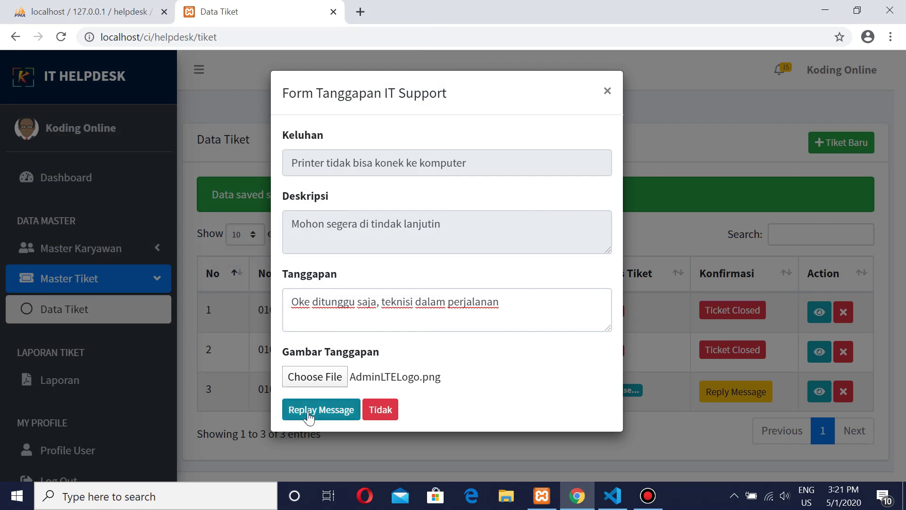
pyautogui.click(308, 413)
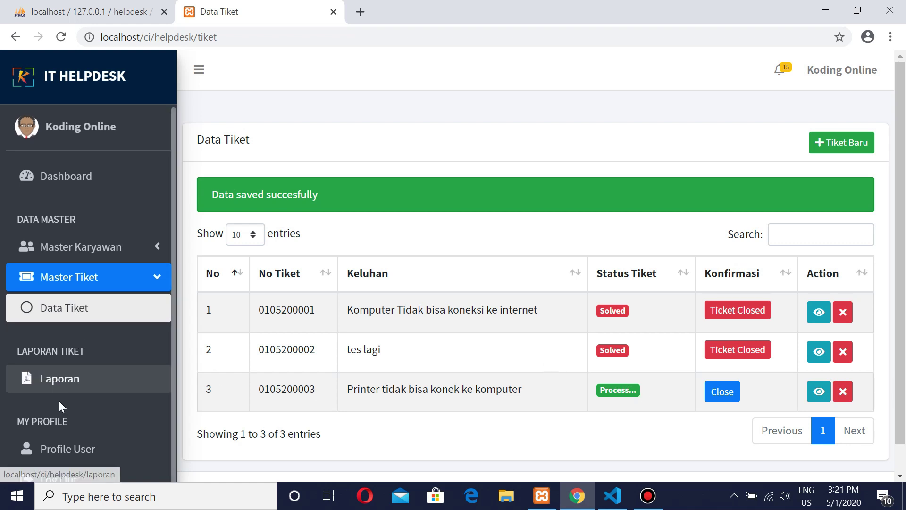
# Step: Sign out of the administrator account and log in as the employee with their saved email and password
pyautogui.click(60, 481)
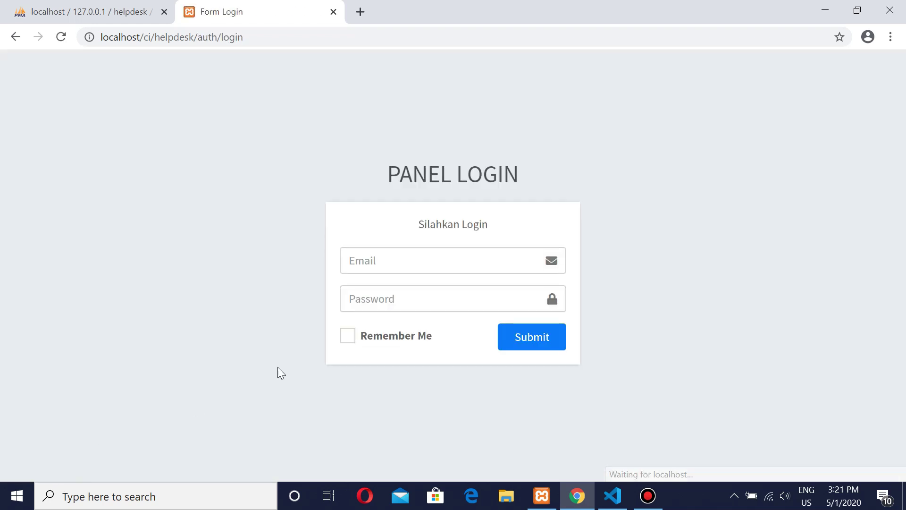
pyautogui.click(366, 259)
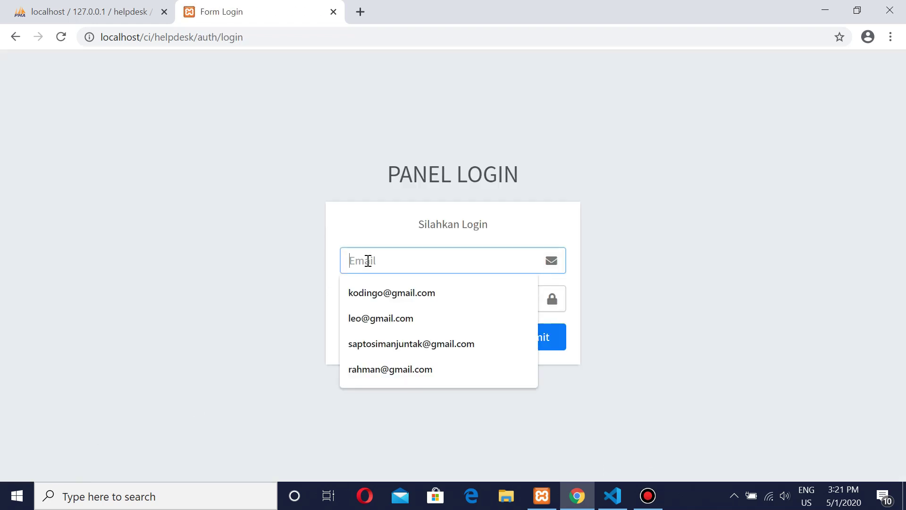
pyautogui.click(367, 316)
pyautogui.click(372, 303)
pyautogui.write('1234')
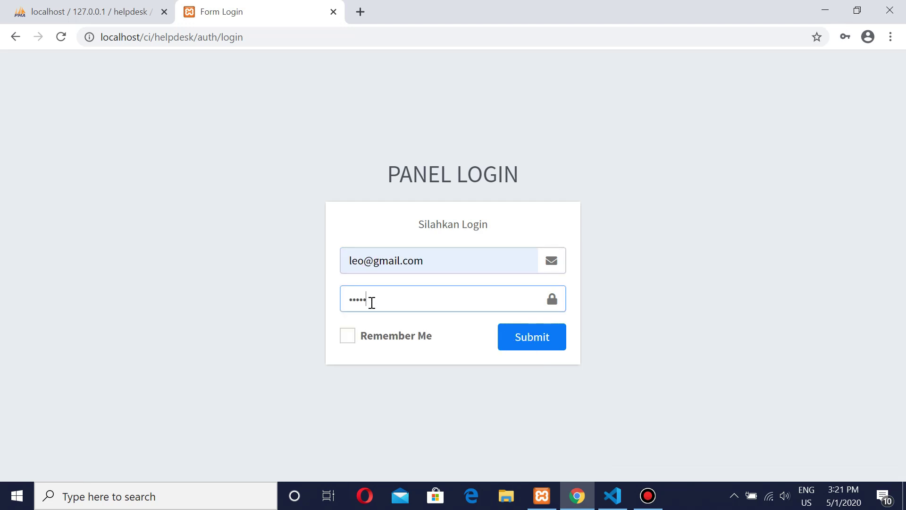
pyautogui.write('5')
pyautogui.click(518, 335)
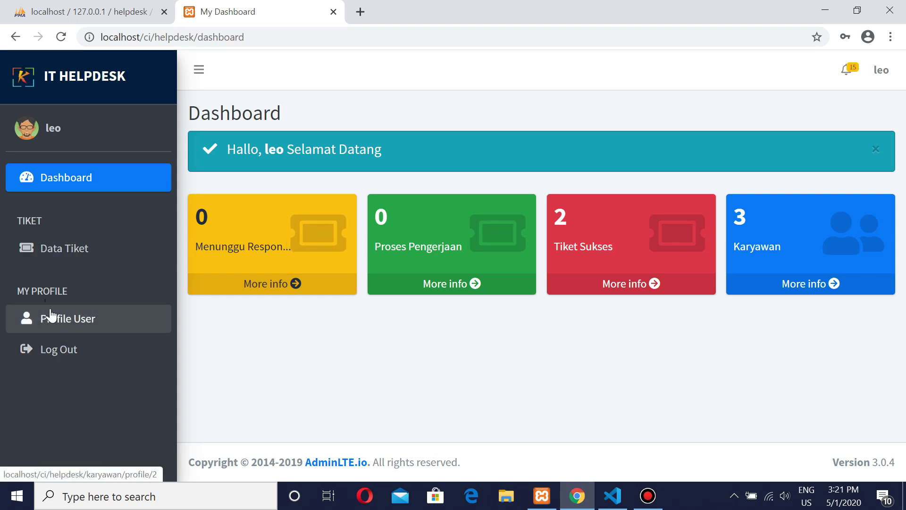
pyautogui.click(77, 255)
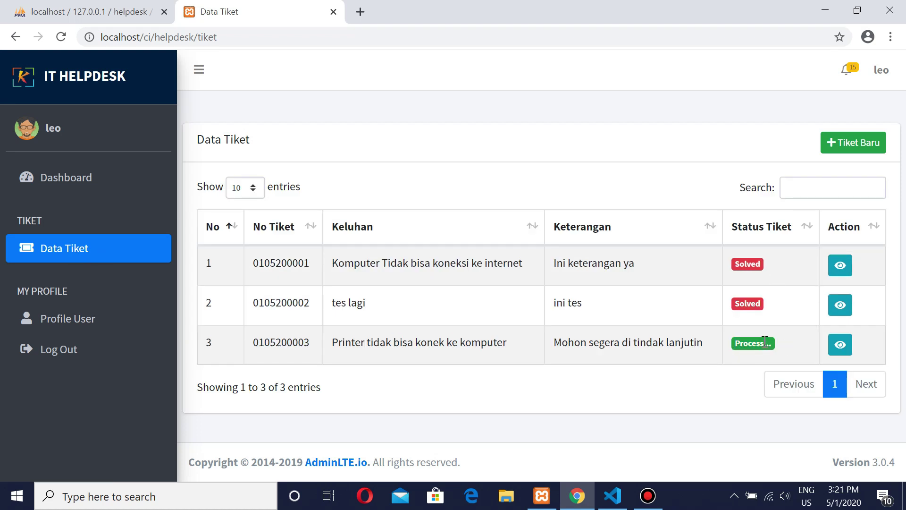
pyautogui.click(849, 348)
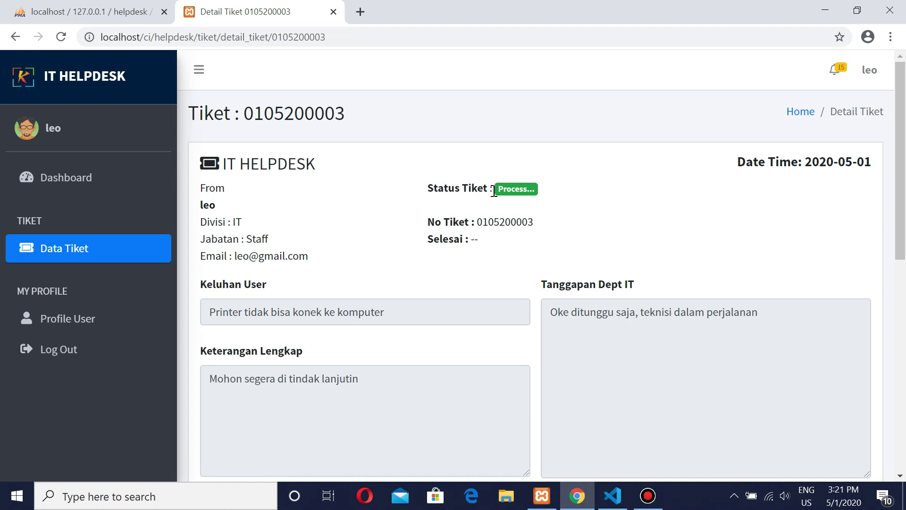
pyautogui.scroll(-3, 593, 199)
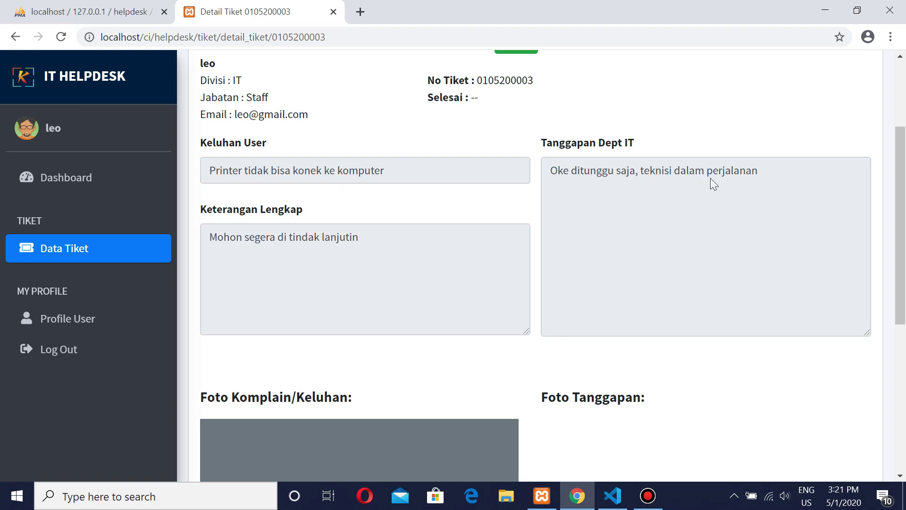
pyautogui.scroll(-6, 710, 178)
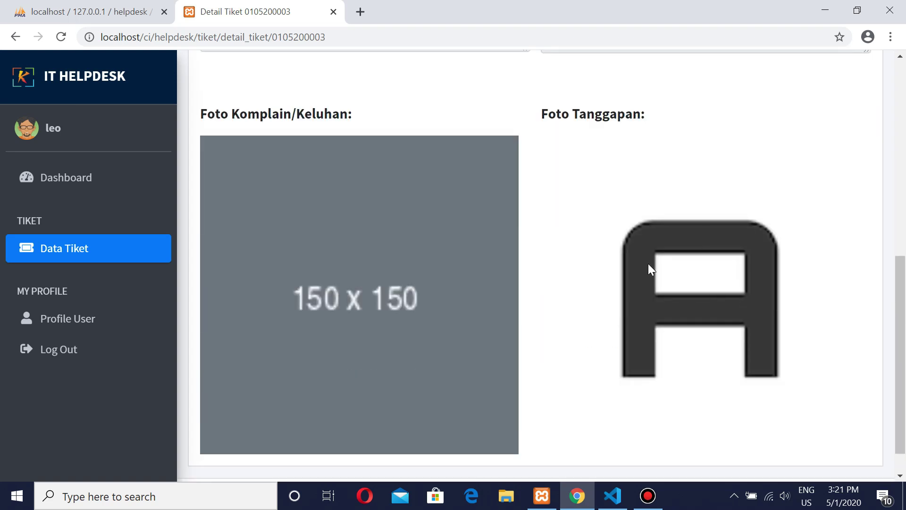
pyautogui.scroll(9, 649, 268)
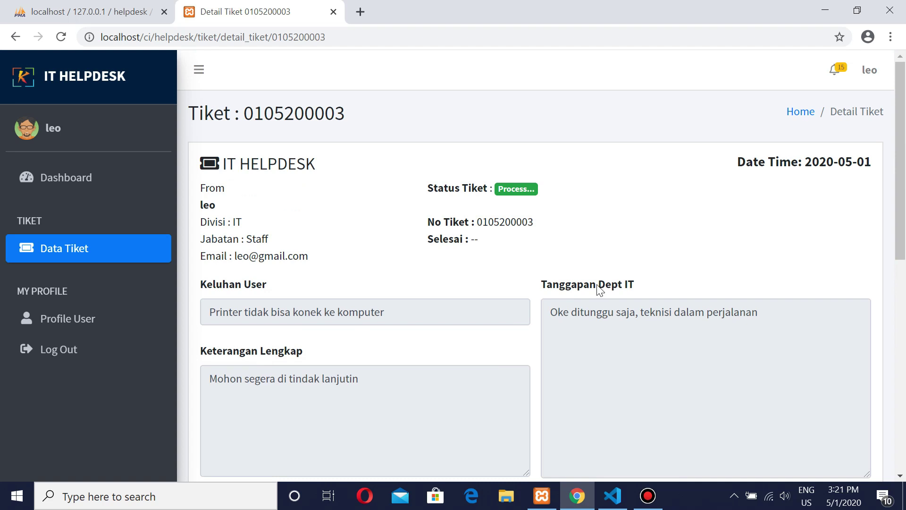
pyautogui.click(65, 352)
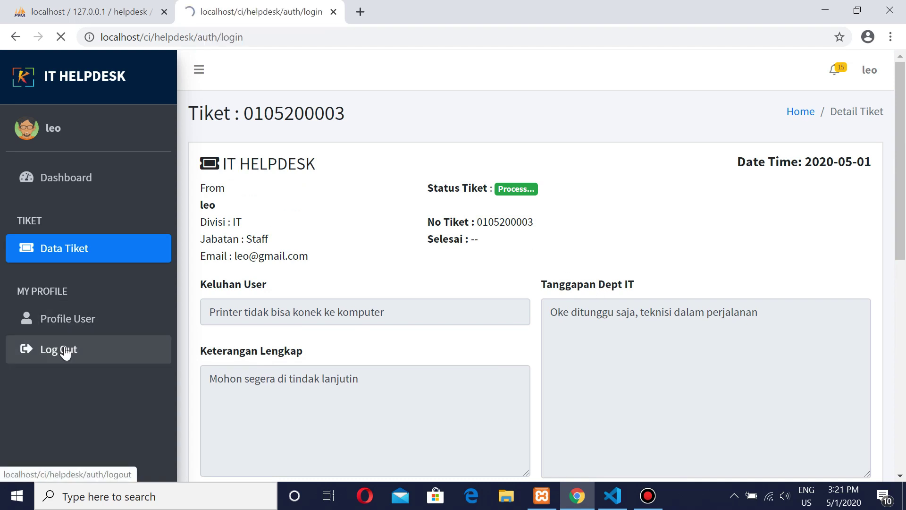
# Step: Log back in as the administrator using the saved email and password
pyautogui.click(408, 255)
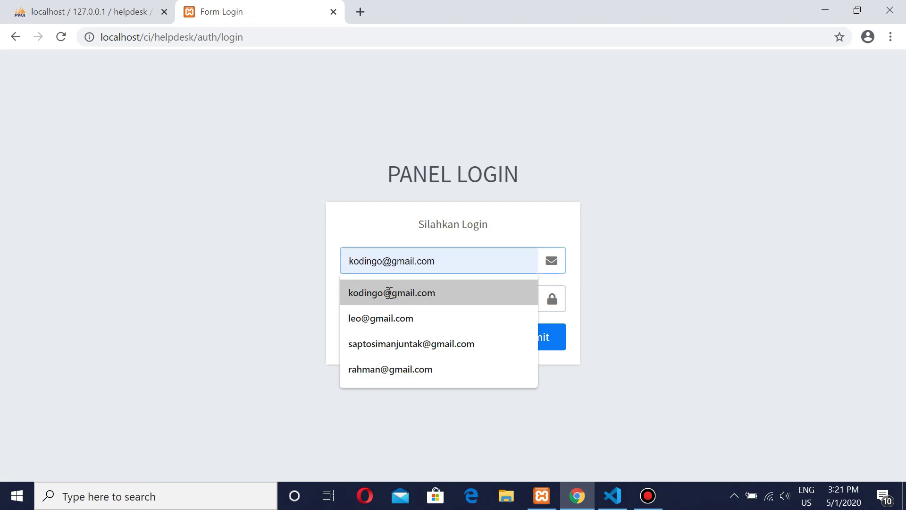
pyautogui.click(390, 293)
pyautogui.click(386, 297)
pyautogui.write('12')
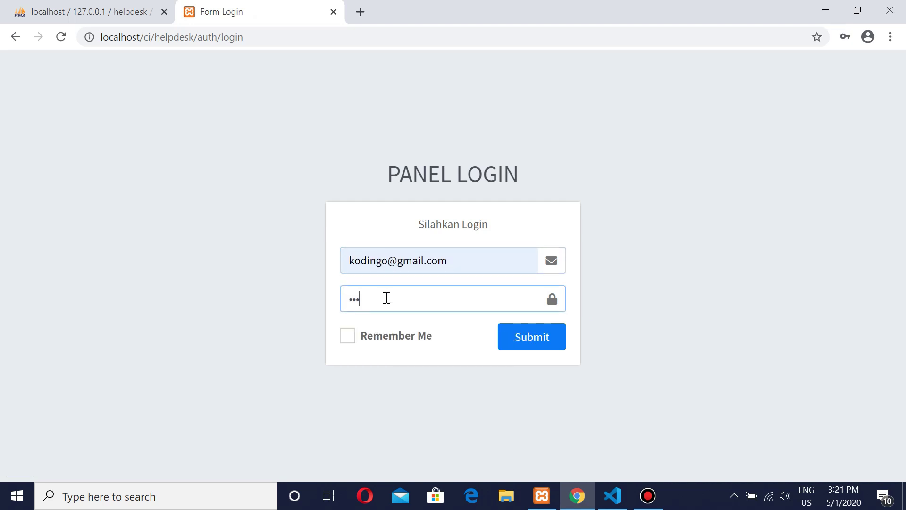
pyautogui.click(525, 343)
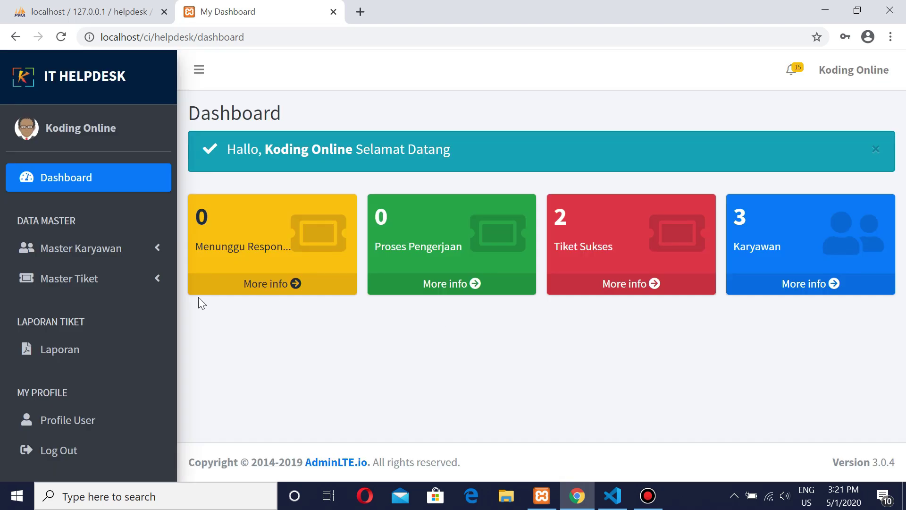
pyautogui.click(84, 286)
pyautogui.click(113, 323)
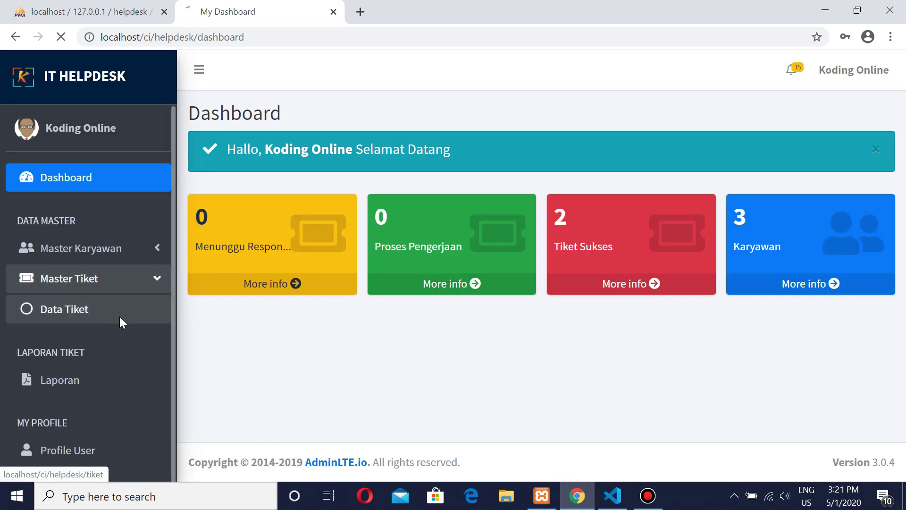
pyautogui.click(731, 346)
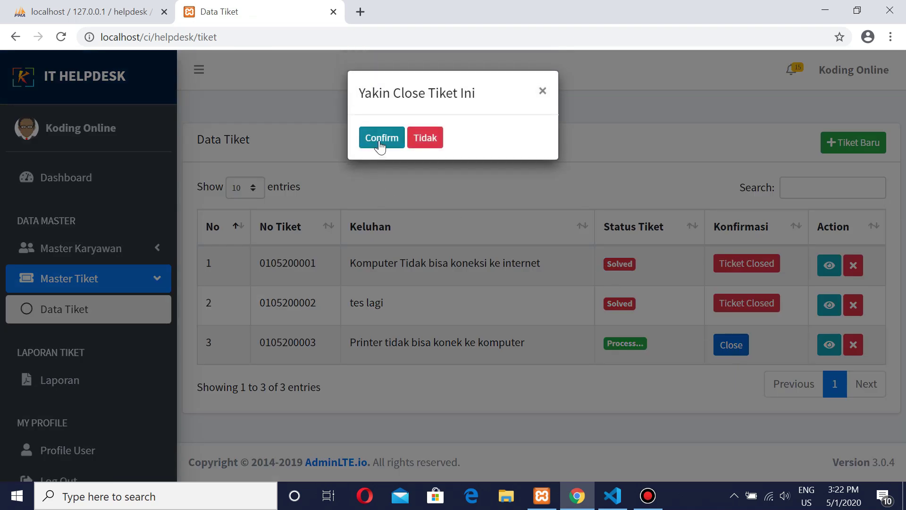
pyautogui.click(380, 144)
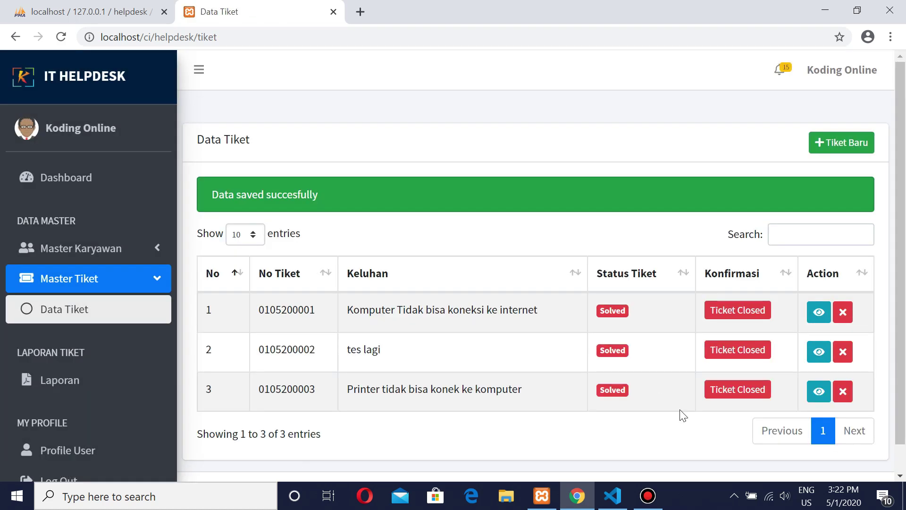
pyautogui.scroll(-1, 75, 329)
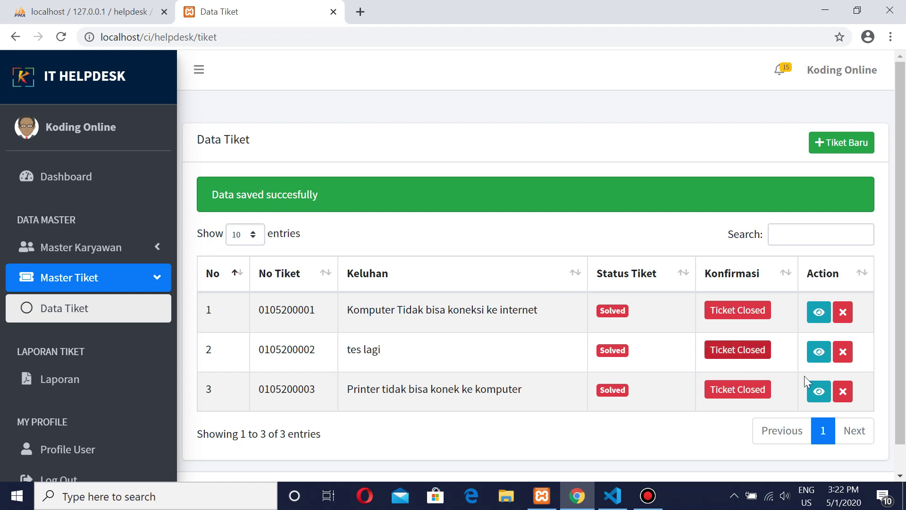
pyautogui.click(819, 392)
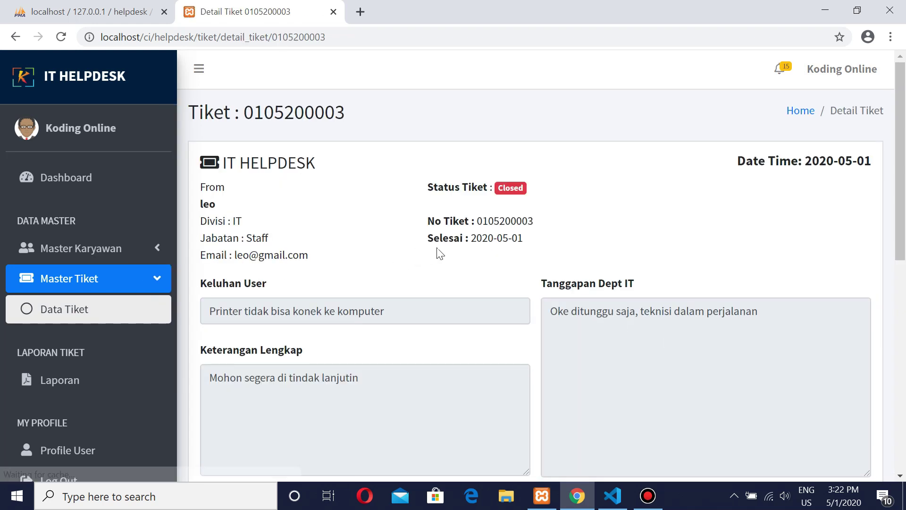
pyautogui.scroll(-6, 437, 253)
pyautogui.scroll(4, 449, 191)
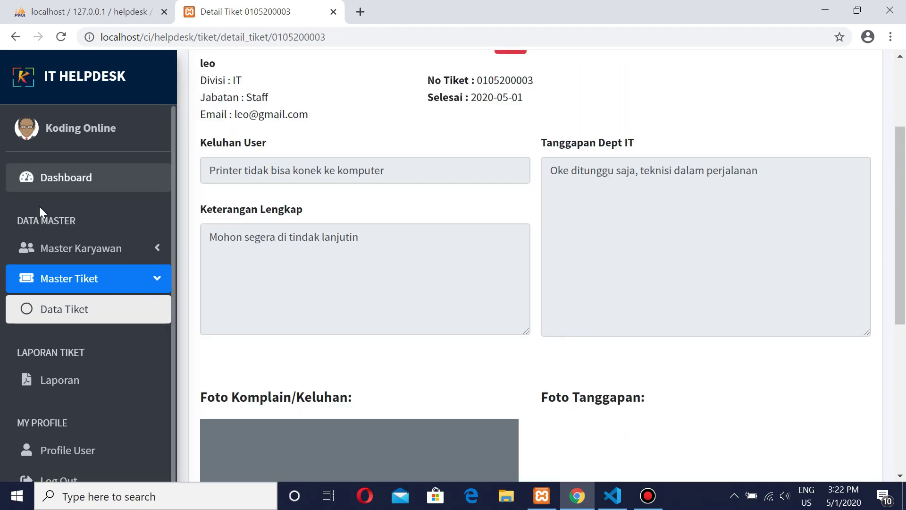
pyautogui.click(70, 280)
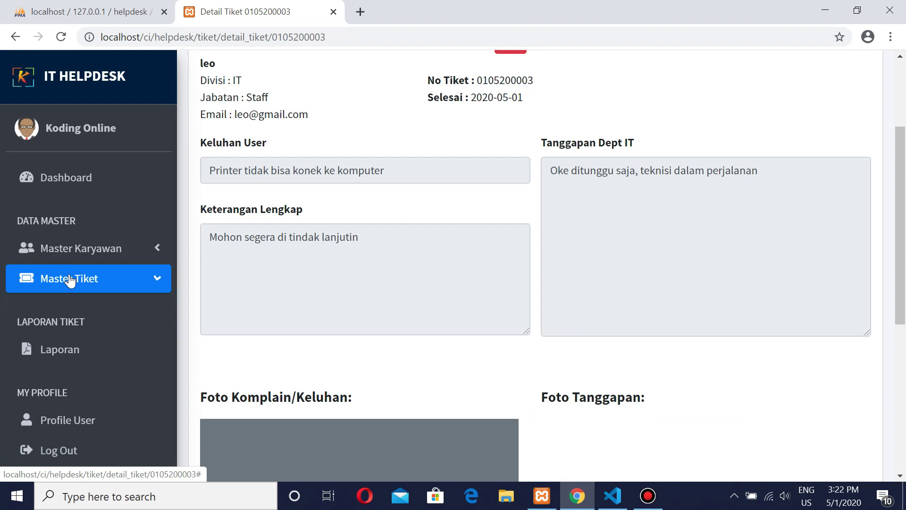
pyautogui.scroll(3, 154, 200)
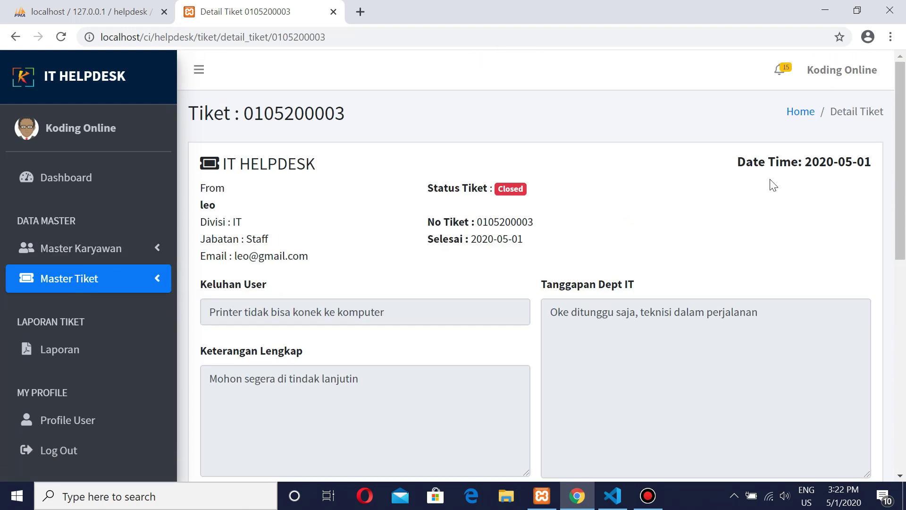
# Step: Scroll through the ticket's photos and stop the screen recording
pyautogui.scroll(-8, 121, 302)
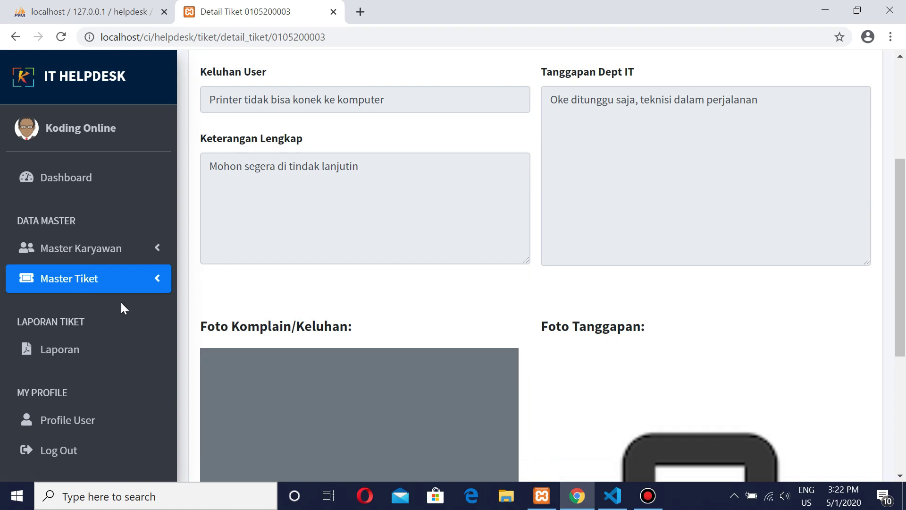
pyautogui.scroll(4, 129, 295)
pyautogui.scroll(-6, 222, 284)
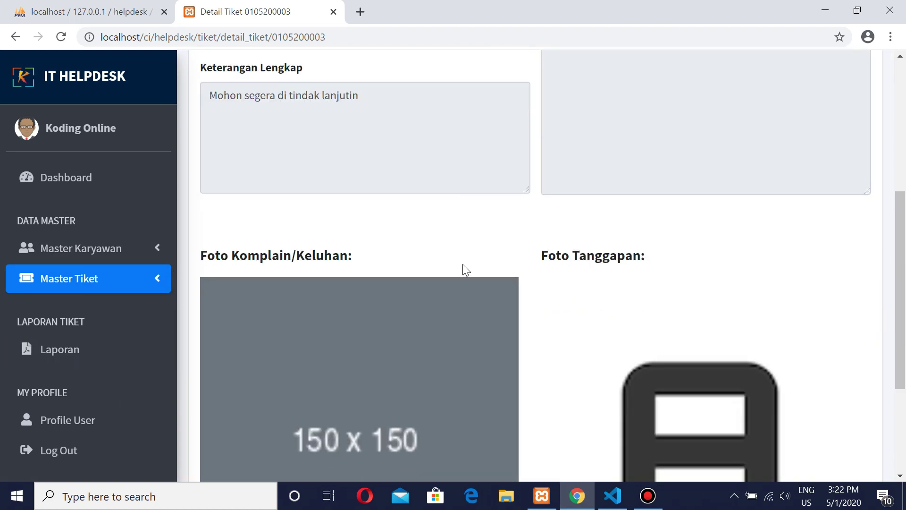
pyautogui.scroll(6, 400, 277)
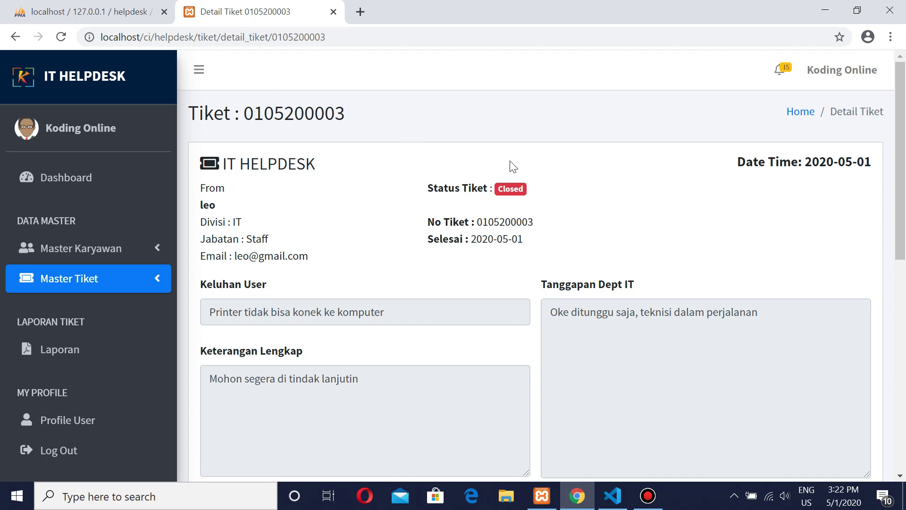
pyautogui.moveTo(532, 5)
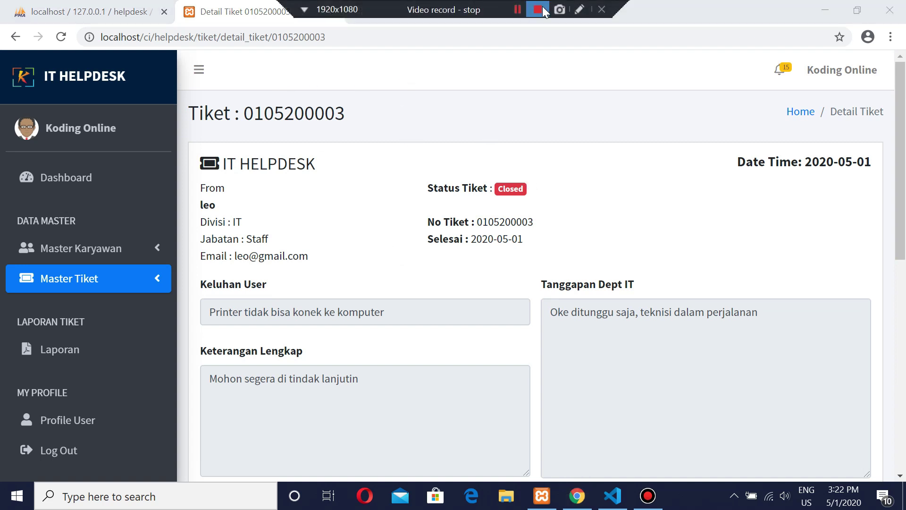
pyautogui.click(538, 9)
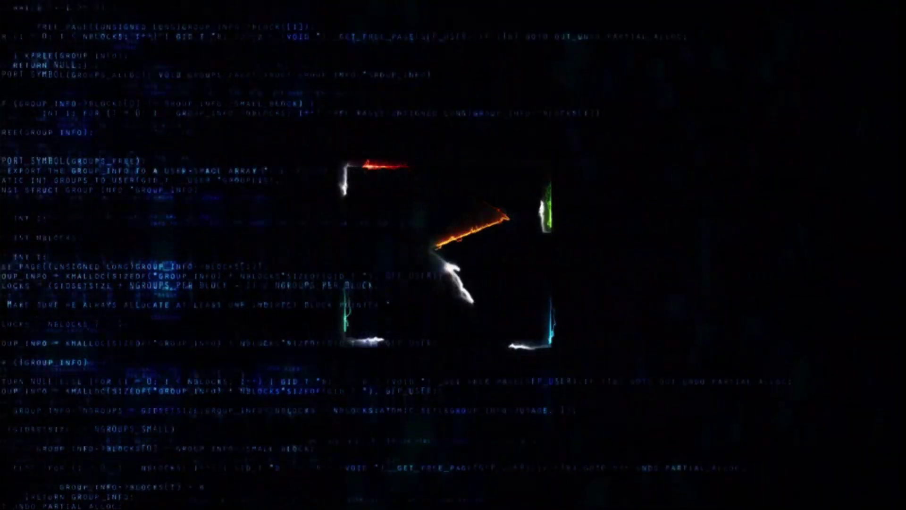